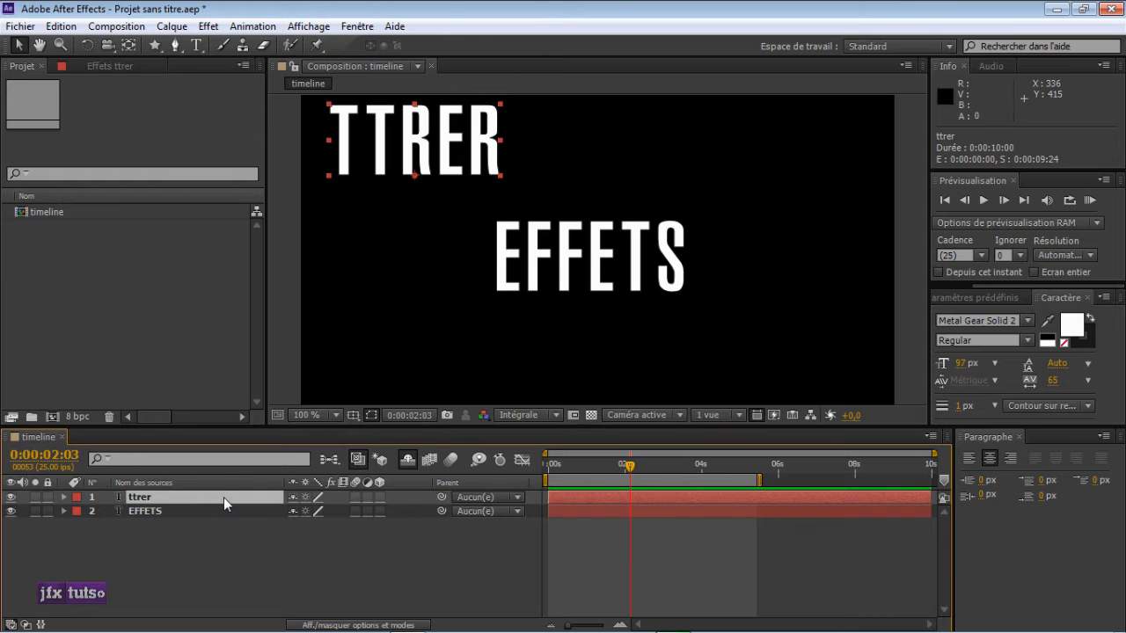
Step: Swap the fill and outline colours of the ttrer text layer
{"action": "left_click", "coordinate": [1029, 322]}
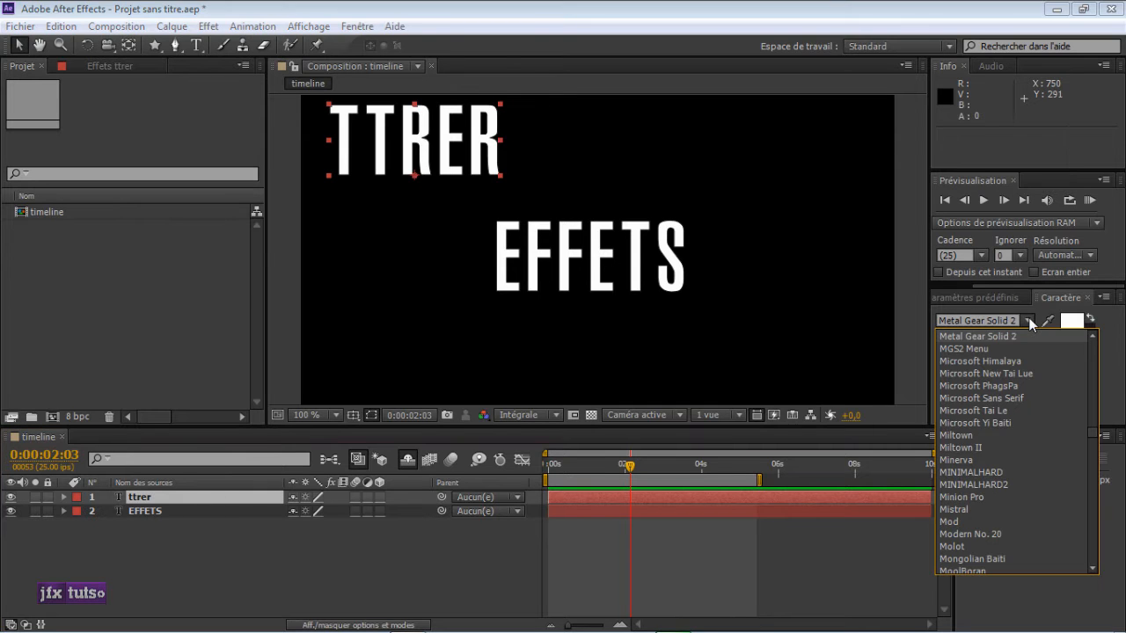
{"action": "scroll", "coordinate": [999, 389], "scroll_direction": "down", "scroll_amount": 3}
{"action": "scroll", "coordinate": [999, 390], "scroll_direction": "down", "scroll_amount": 5}
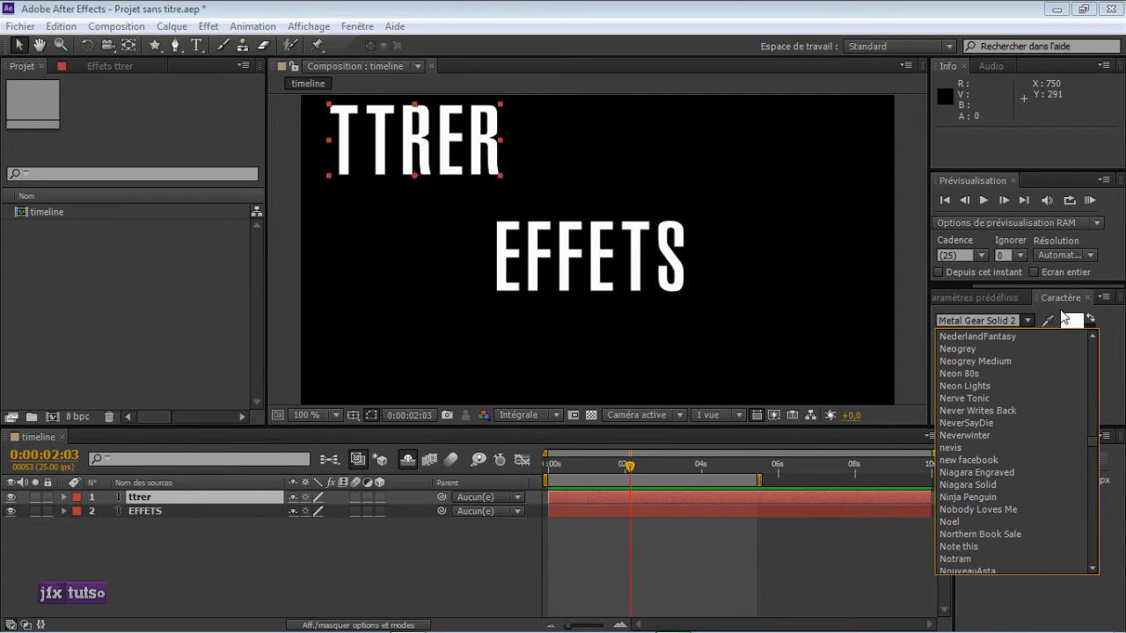
{"action": "left_click", "coordinate": [1060, 314]}
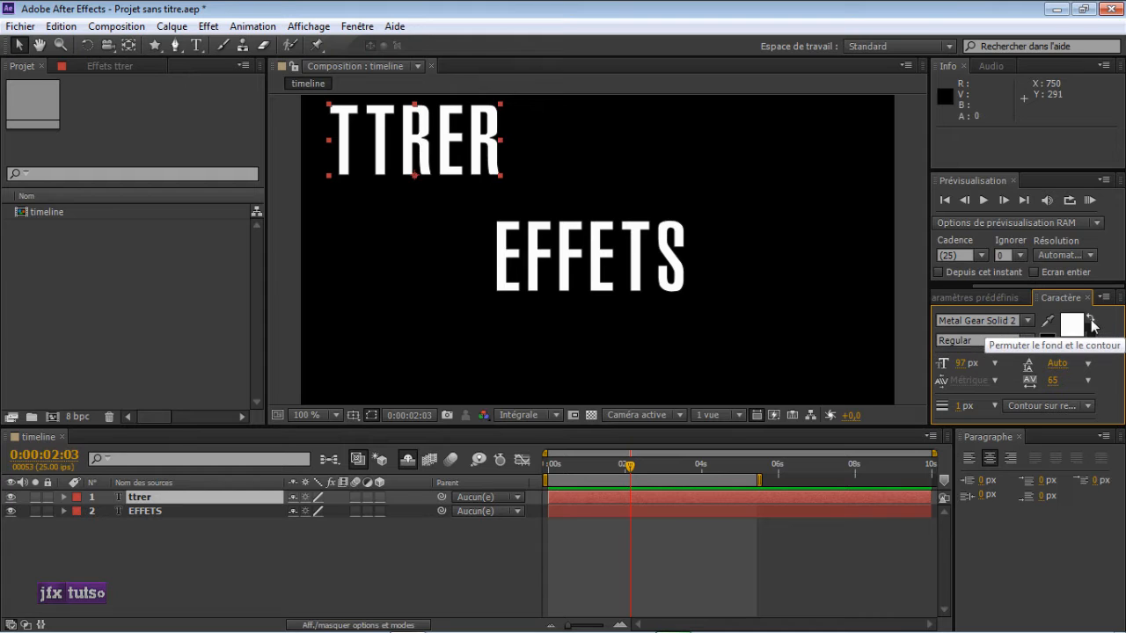
{"action": "left_click", "coordinate": [1090, 318]}
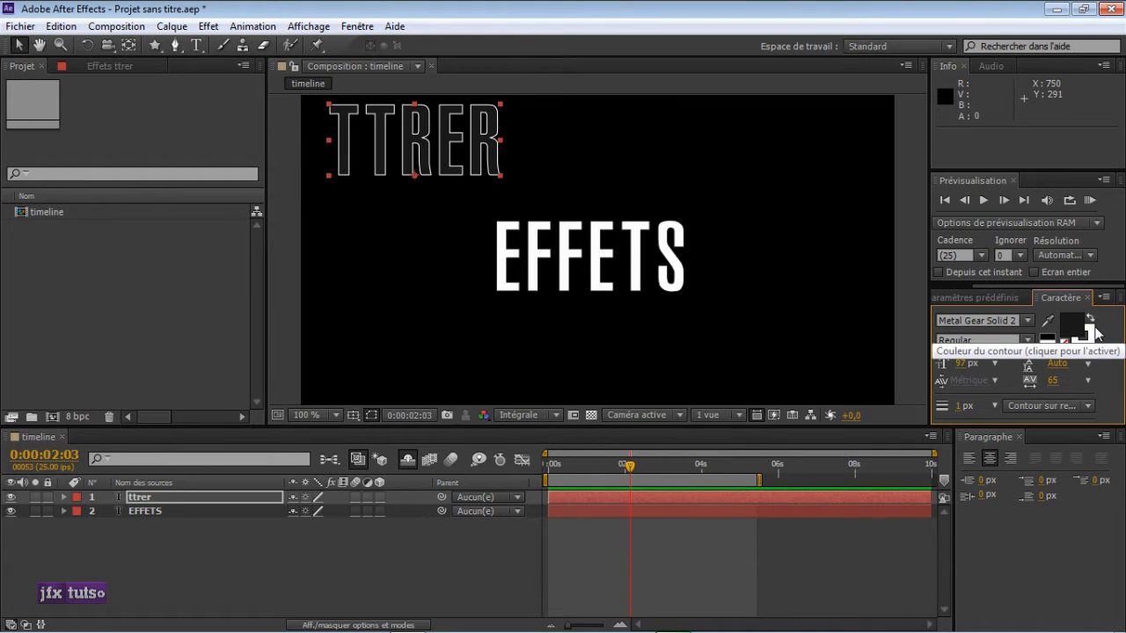
Step: Delete the ttrer text layer from the timeline composition
{"action": "left_click", "coordinate": [180, 499]}
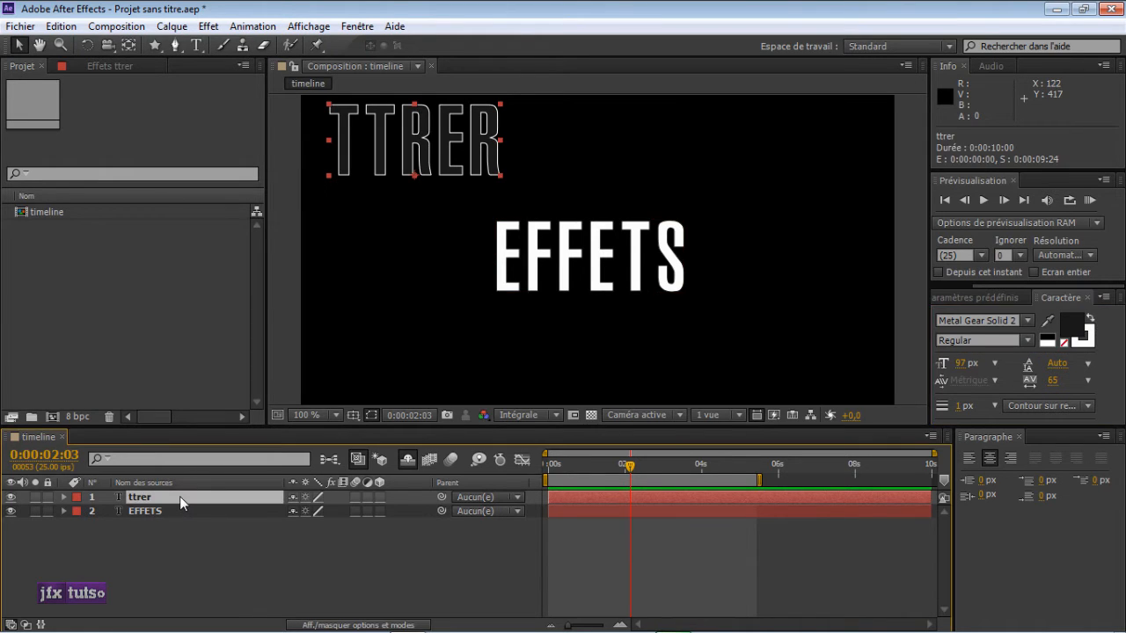
{"action": "key", "text": "Delete"}
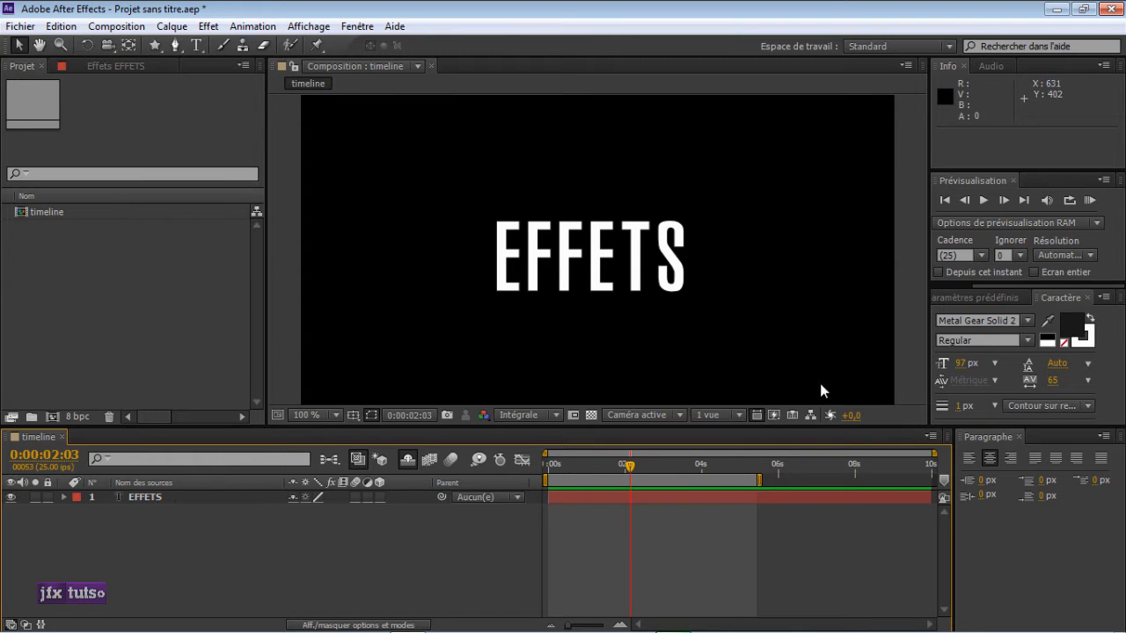
Step: Display the list of effects and presets in place of the character settings
{"action": "left_click_drag", "start_coordinate": [1020, 285], "coordinate": [955, 288]}
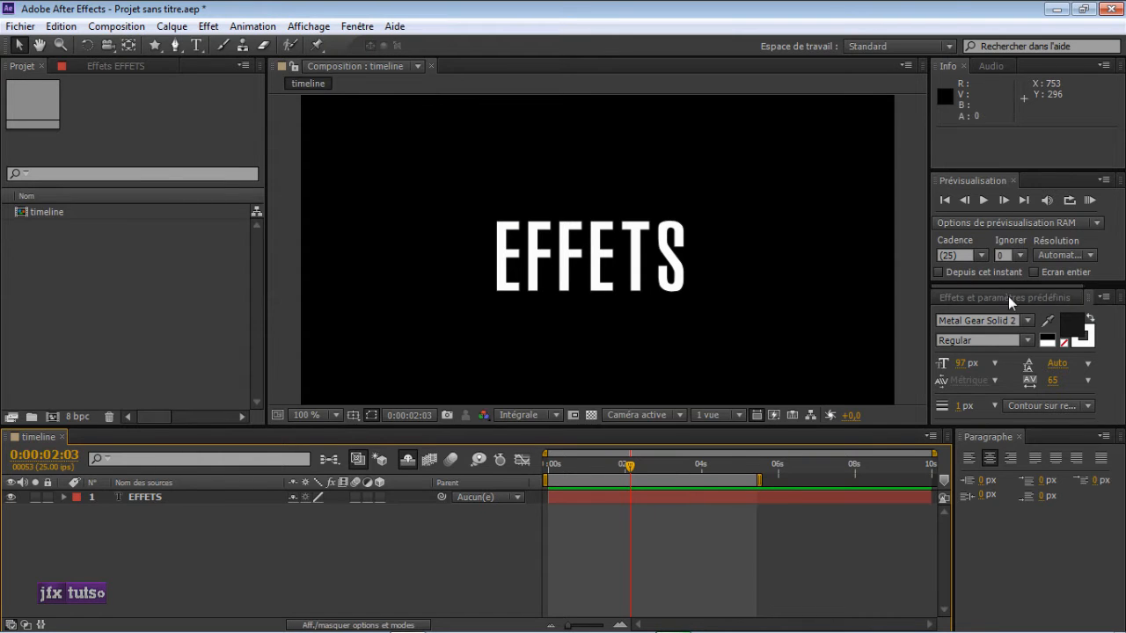
{"action": "left_click", "coordinate": [1008, 297]}
{"action": "left_click", "coordinate": [239, 539]}
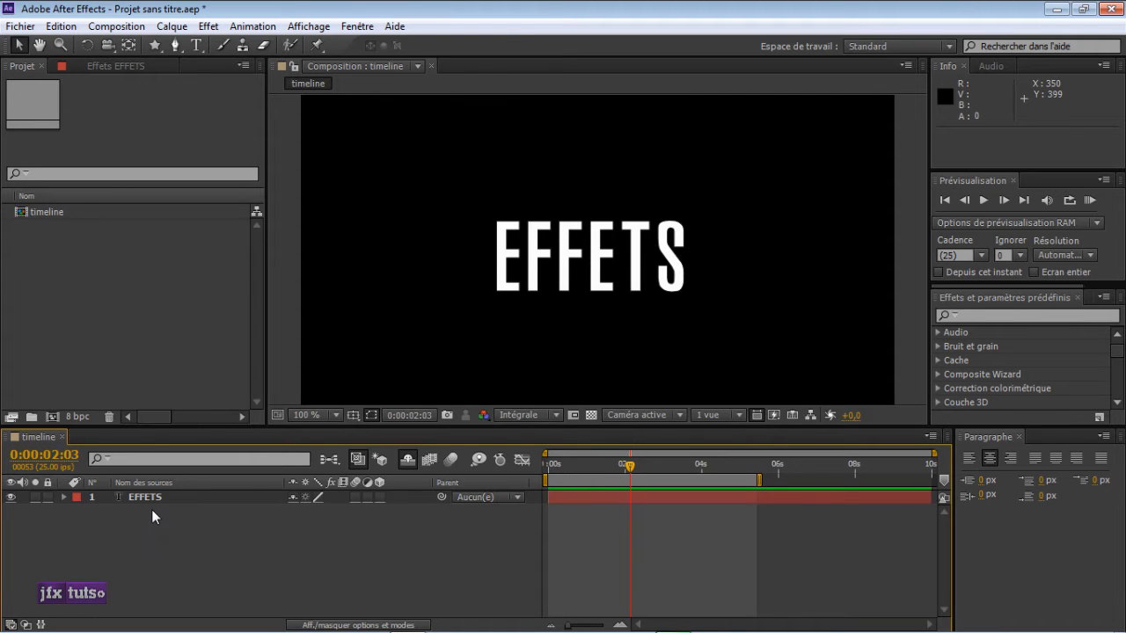
Step: Examine the effect categories available for the EFFETS text layer, including Cycore Systems FX, Magic Bullet Denoiser and Déformation
{"action": "left_click", "coordinate": [173, 498]}
{"action": "left_click", "coordinate": [181, 498]}
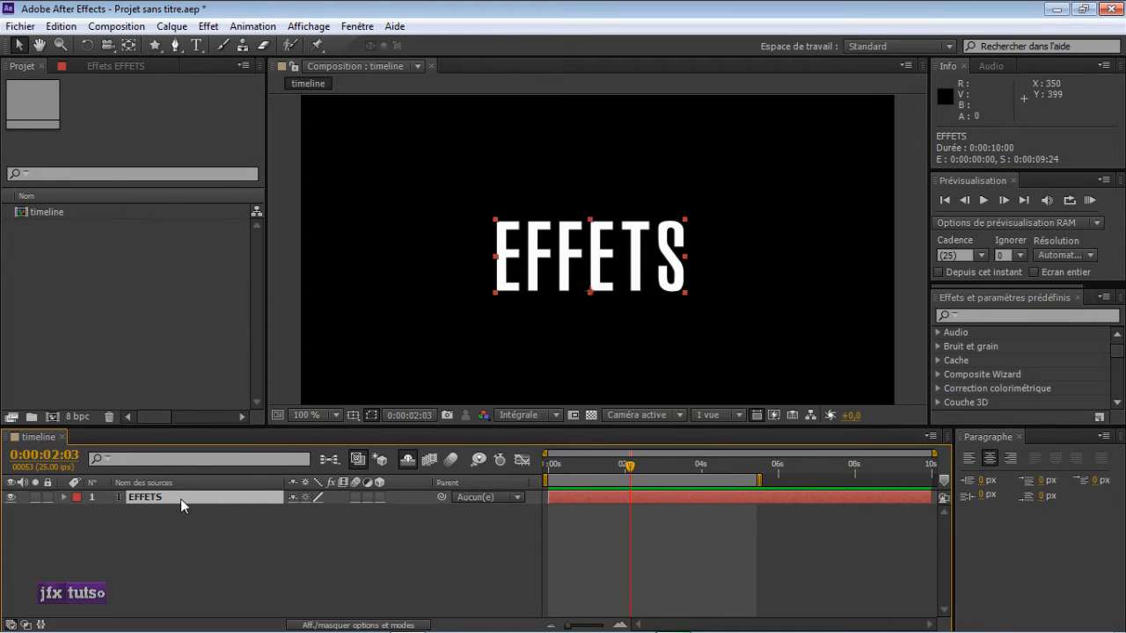
{"action": "left_click", "coordinate": [209, 26]}
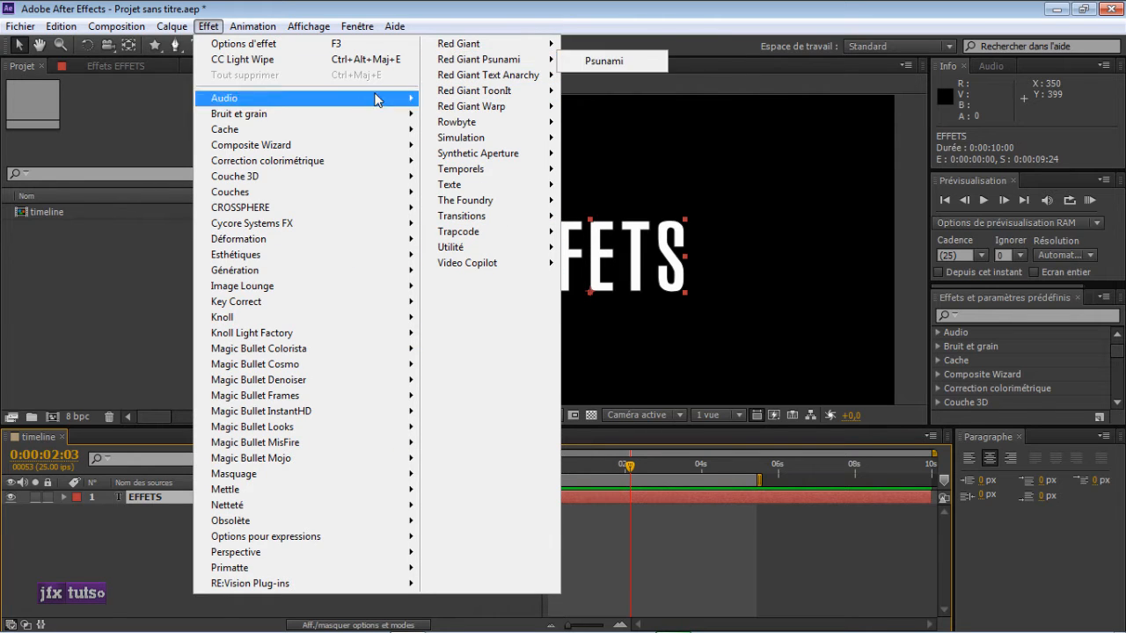
{"action": "mouse_move", "coordinate": [433, 50]}
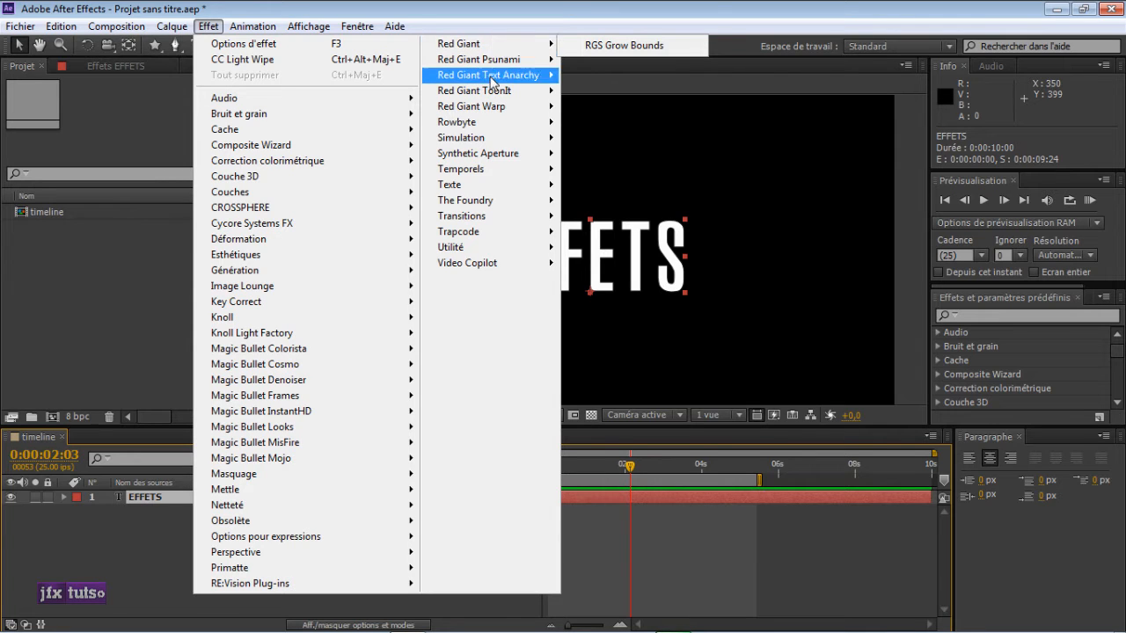
{"action": "mouse_move", "coordinate": [488, 264]}
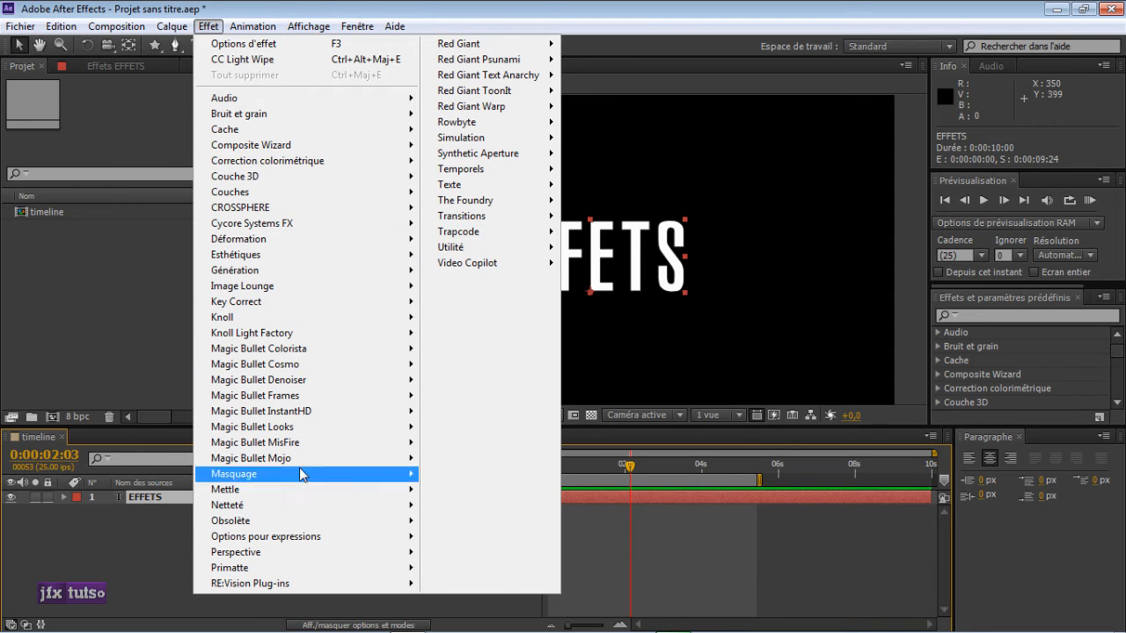
{"action": "mouse_move", "coordinate": [287, 223]}
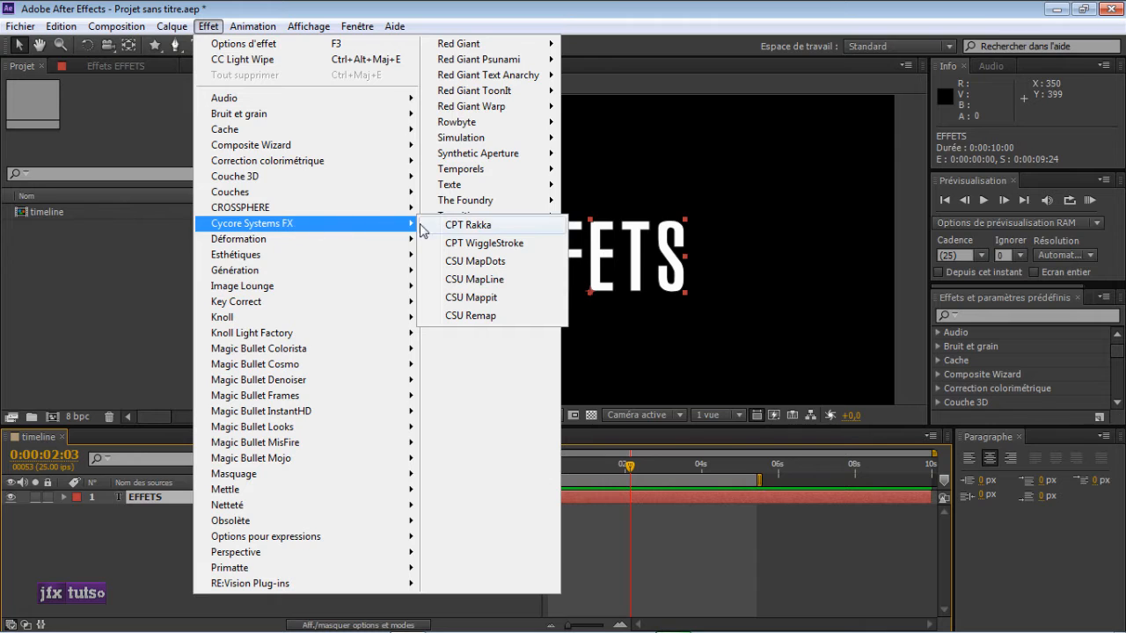
{"action": "mouse_move", "coordinate": [306, 386]}
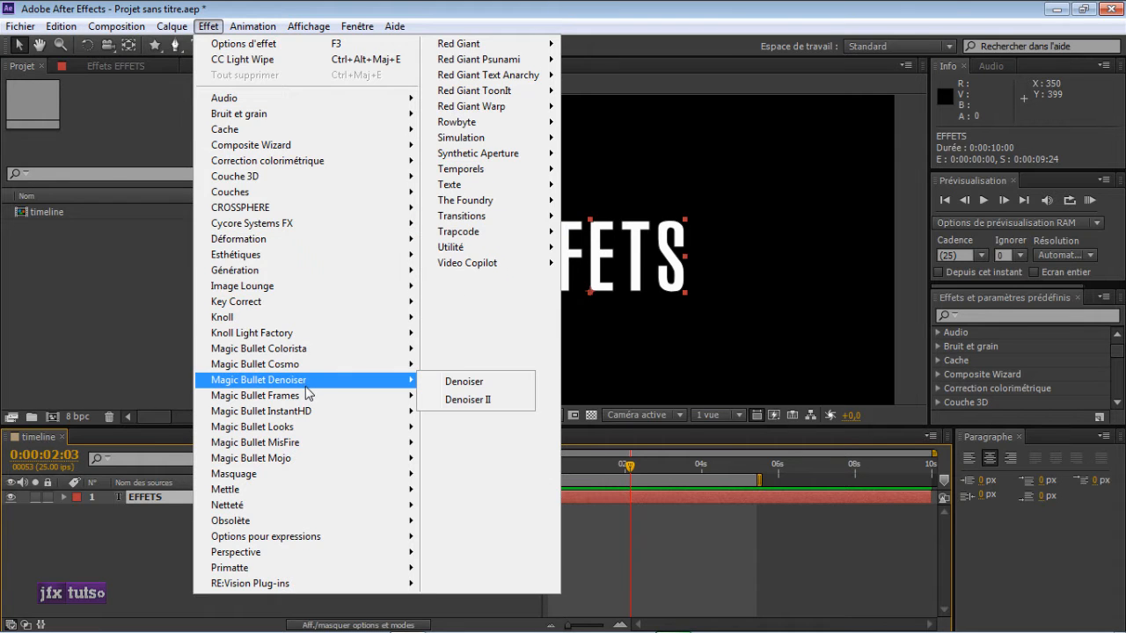
{"action": "mouse_move", "coordinate": [313, 593]}
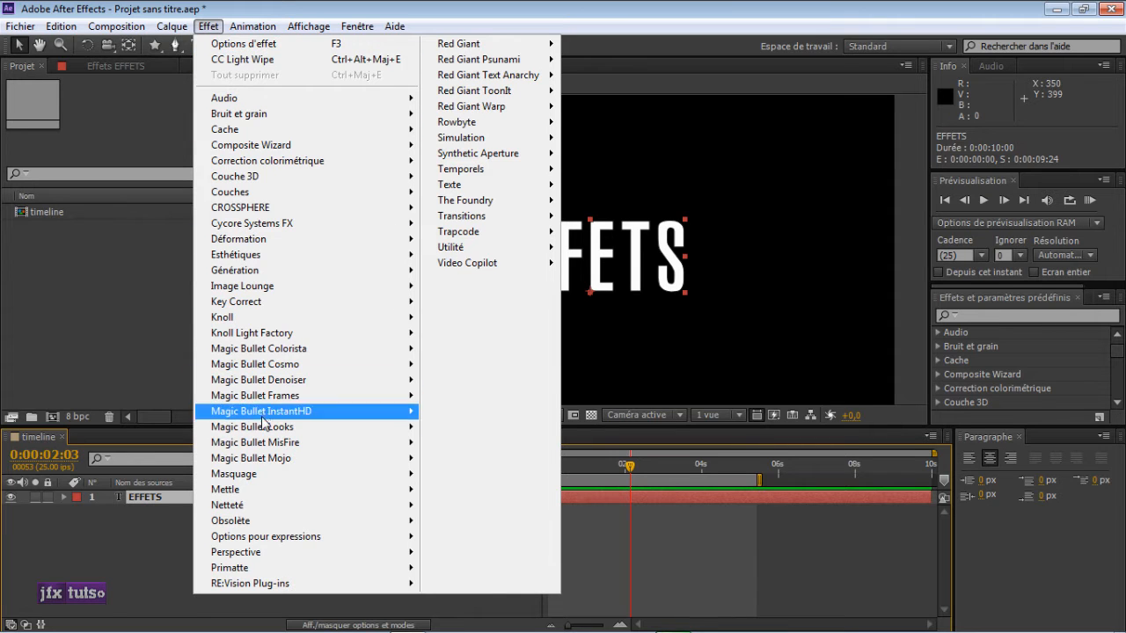
{"action": "mouse_move", "coordinate": [339, 239]}
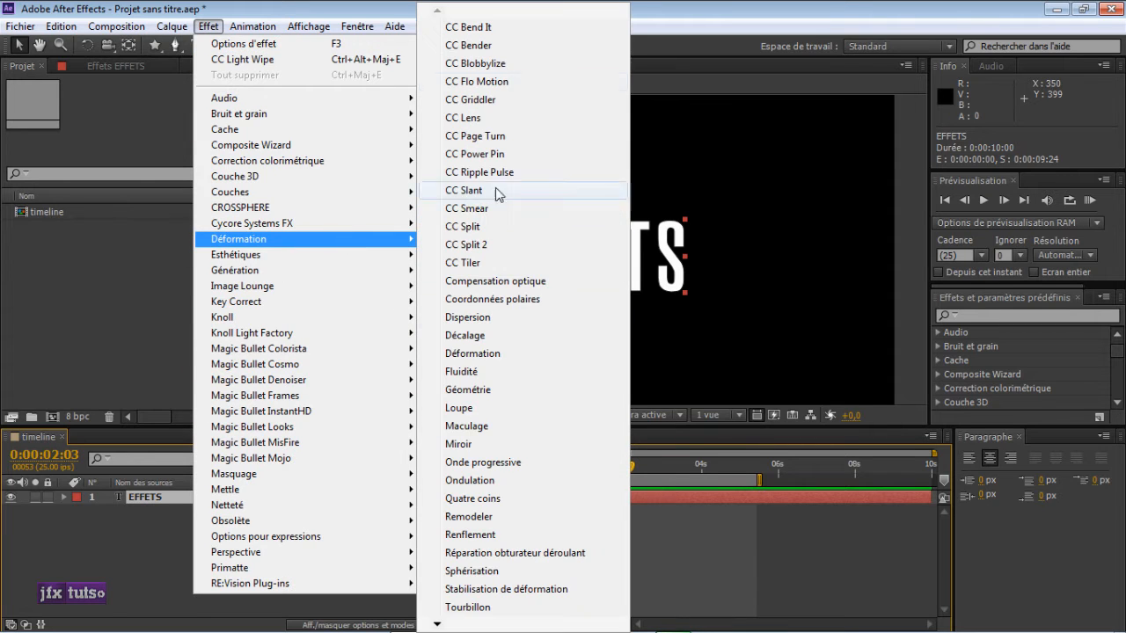
{"action": "left_click", "coordinate": [145, 571]}
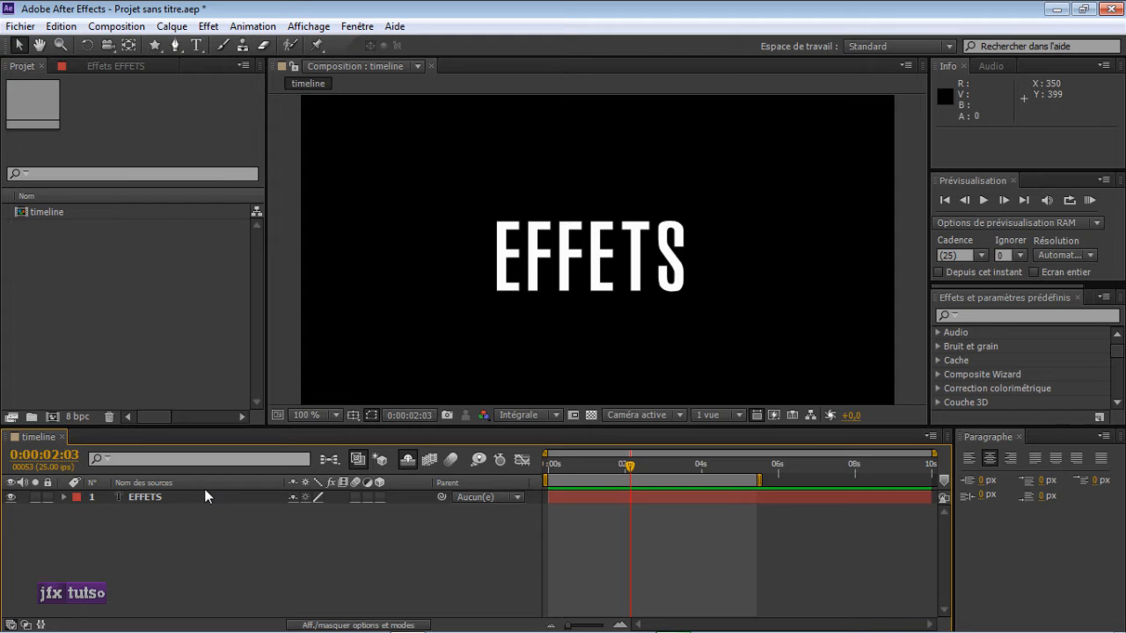
Step: Look through the effect categories offered directly on the EFFETS layer, including Génération and Couche 3D
{"action": "left_click", "coordinate": [163, 496]}
{"action": "right_click", "coordinate": [159, 496]}
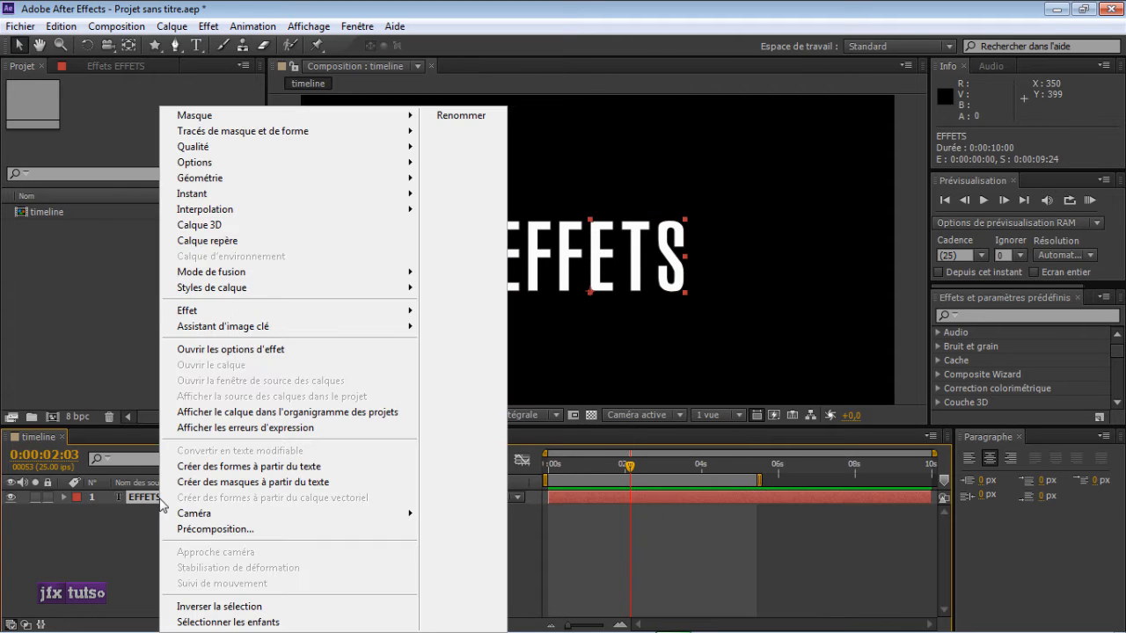
{"action": "mouse_move", "coordinate": [262, 315]}
{"action": "mouse_move", "coordinate": [507, 314]}
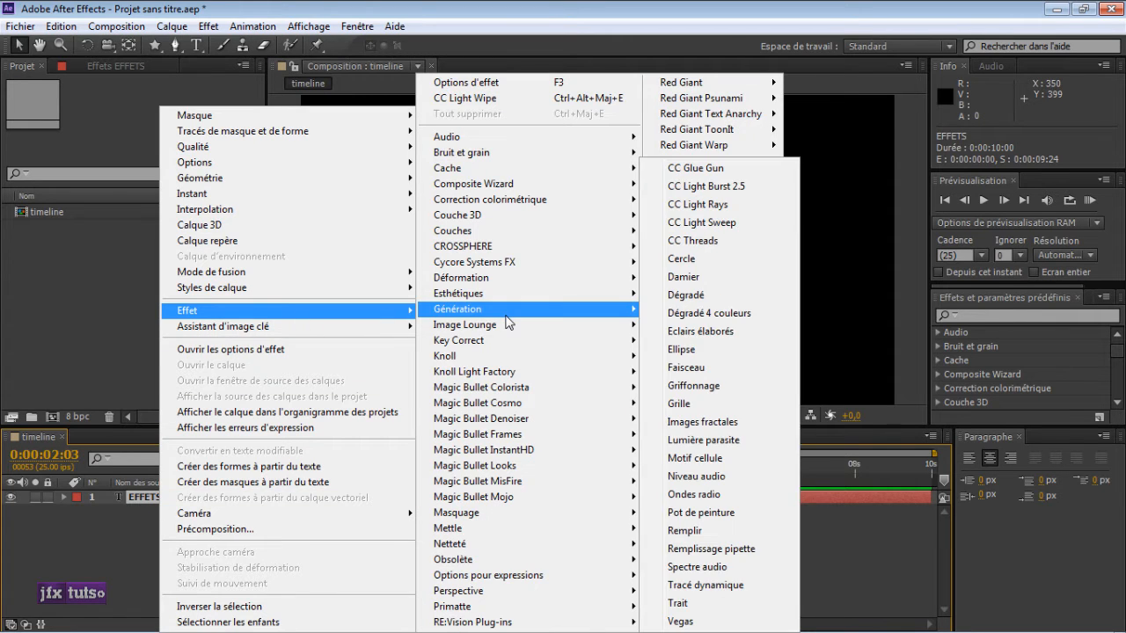
{"action": "mouse_move", "coordinate": [614, 221]}
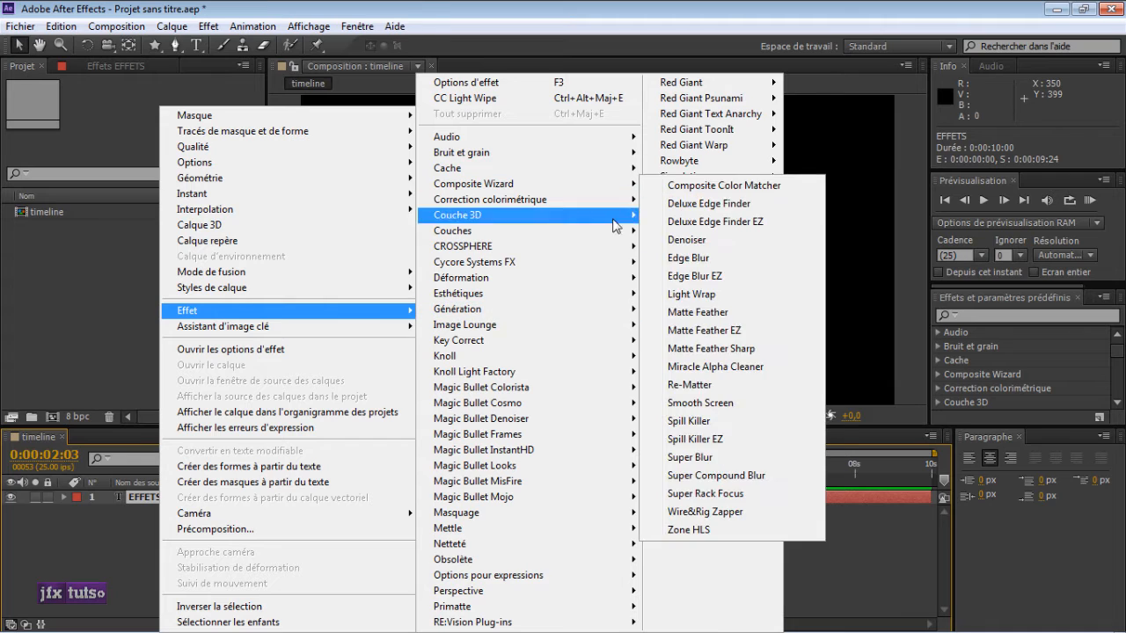
Step: Search the effects and presets for "cc len" to find the CC Lens effect
{"action": "left_click", "coordinate": [1037, 316]}
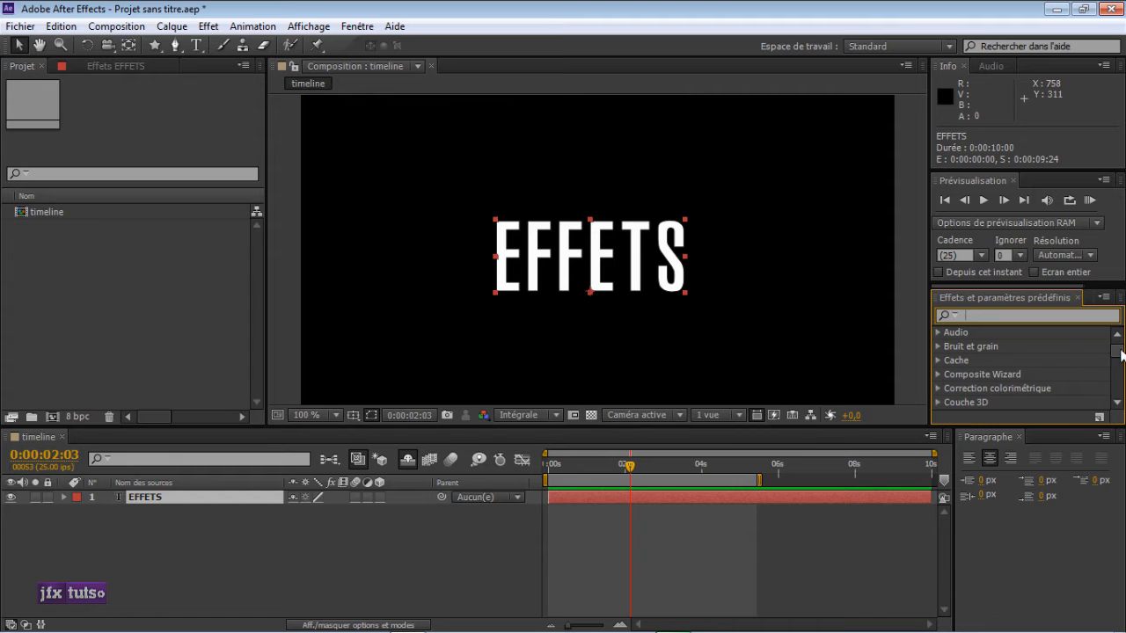
{"action": "mouse_move", "coordinate": [1114, 352]}
{"action": "left_mouse_down"}
{"action": "mouse_move", "coordinate": [1113, 395]}
{"action": "mouse_move", "coordinate": [1114, 339]}
{"action": "left_mouse_up"}
{"action": "left_click", "coordinate": [1054, 317]}
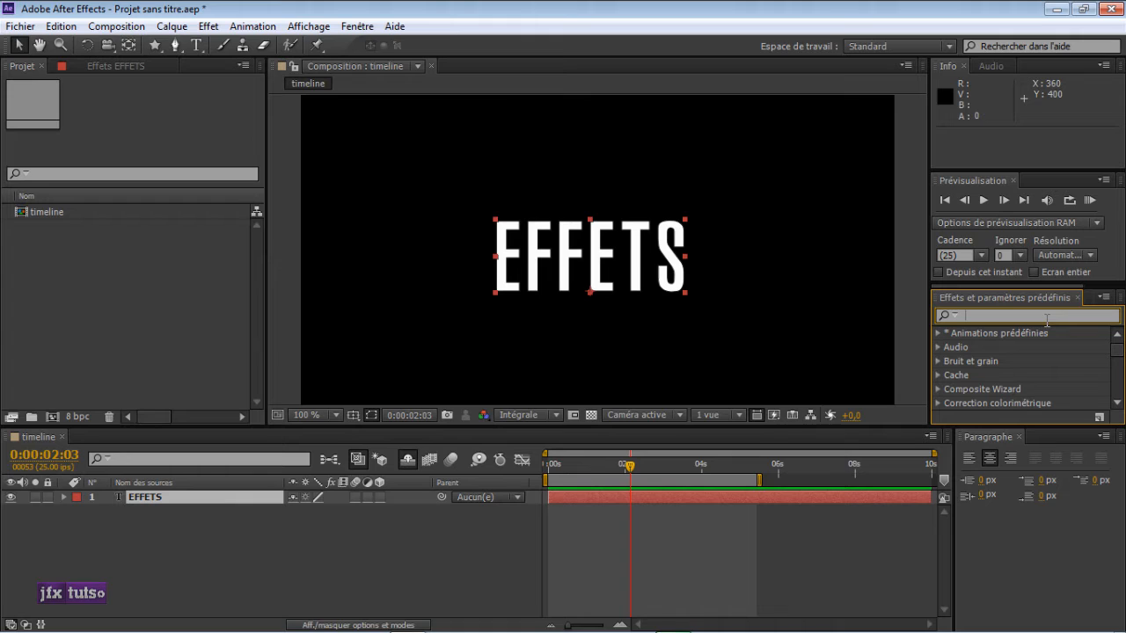
{"action": "type", "text": "cc"}
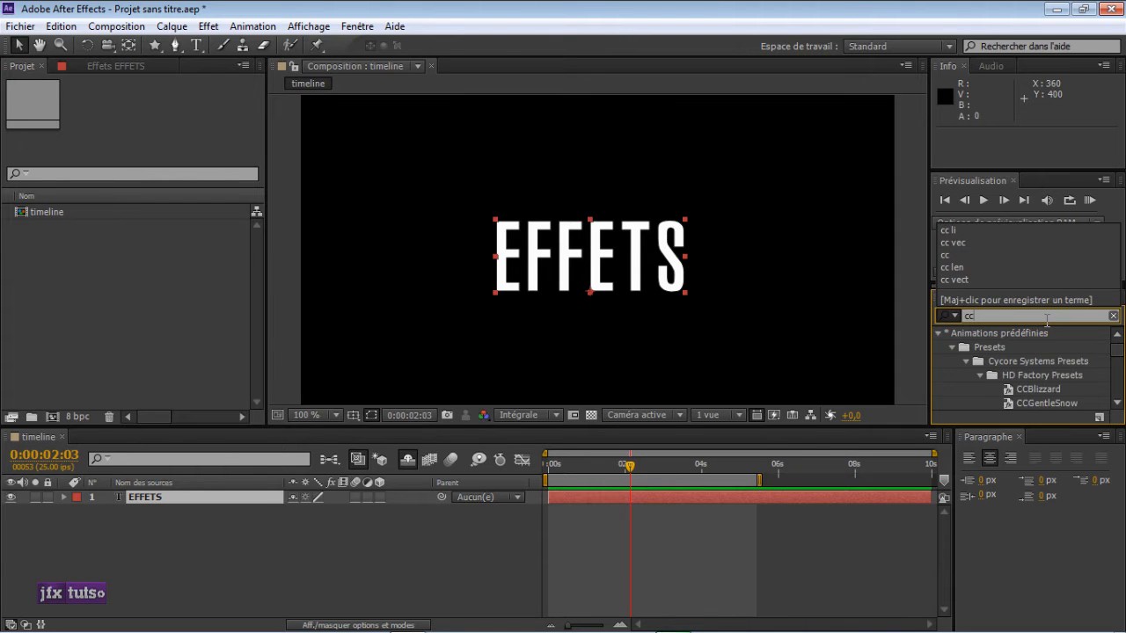
{"action": "type", "text": " len"}
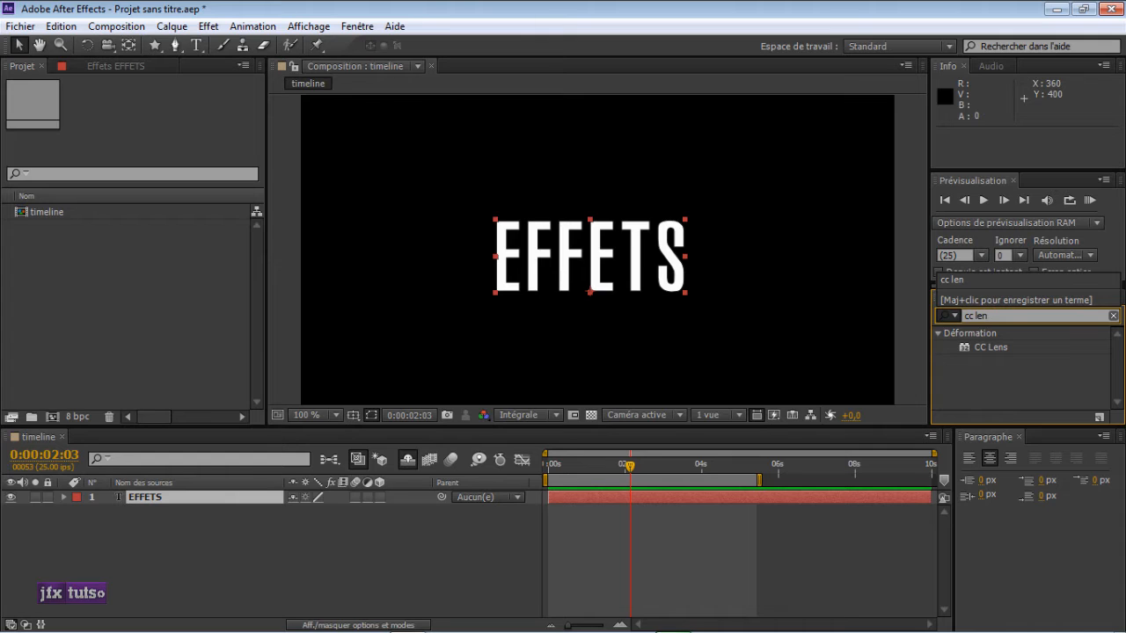
{"action": "left_click", "coordinate": [993, 346]}
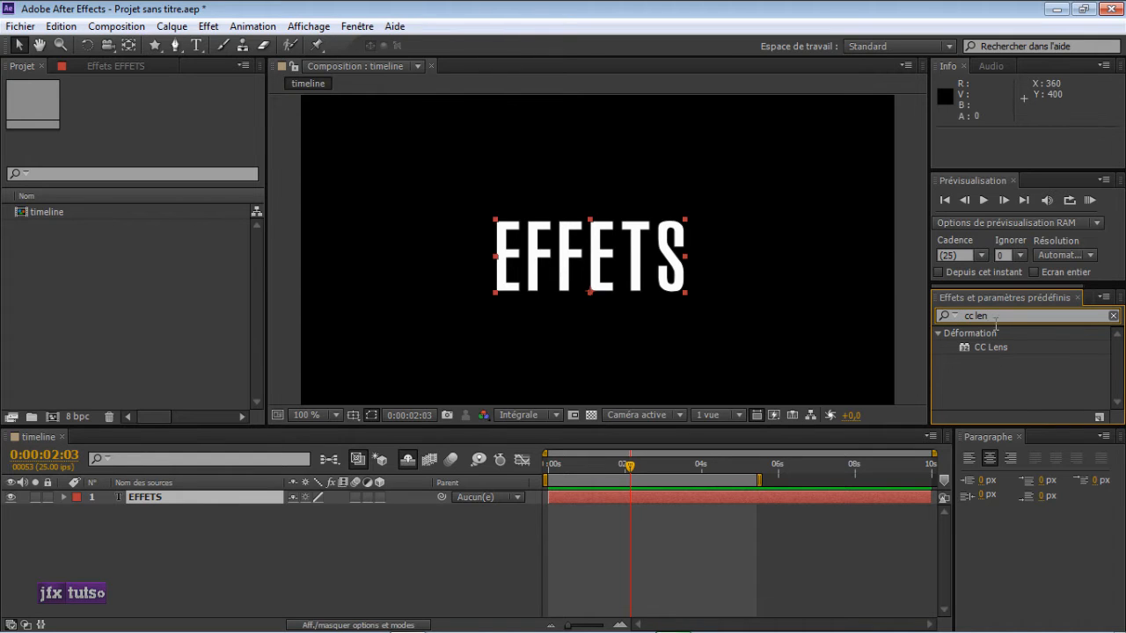
Step: Search the effects for "cc ligh" and apply the CC Light Wipe transition to the EFFETS layer
{"action": "left_click", "coordinate": [995, 319]}
{"action": "key", "text": "BackSpace"}
{"action": "key", "text": "BackSpace"}
{"action": "type", "text": "igh"}
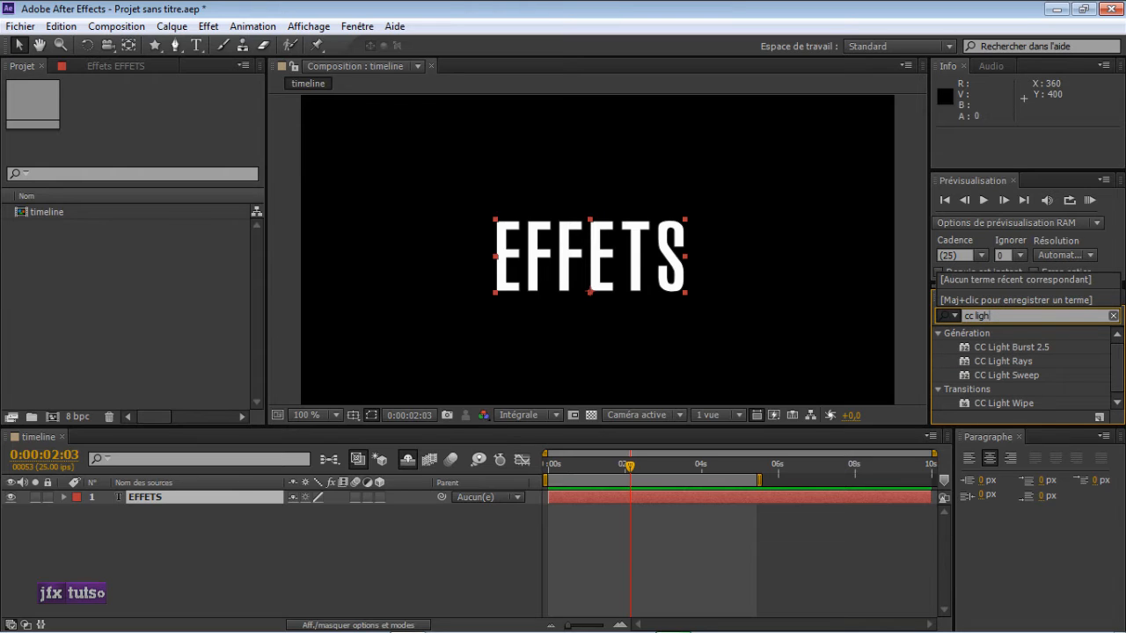
{"action": "left_click_drag", "start_coordinate": [1115, 359], "coordinate": [1117, 371]}
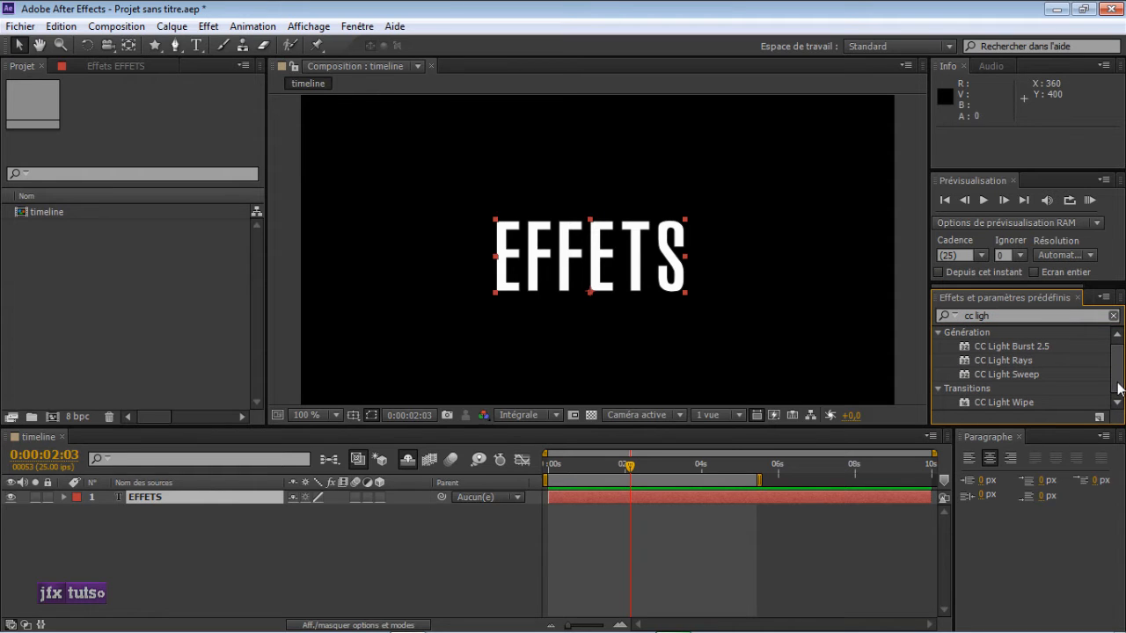
{"action": "double_click", "coordinate": [1011, 402]}
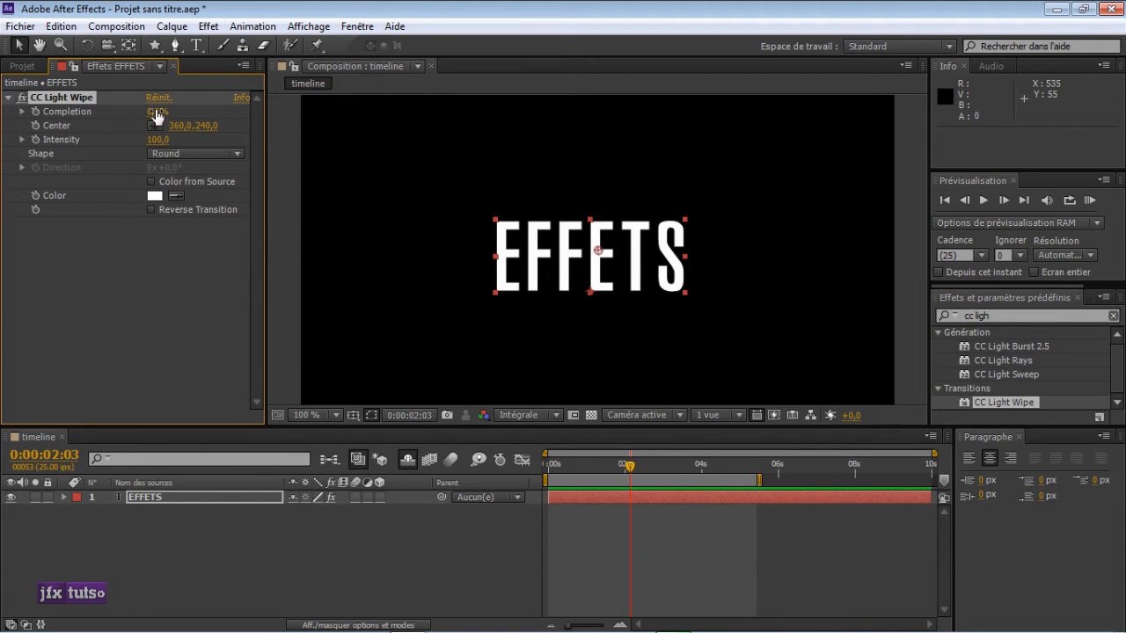
Step: Remove the CC Light Wipe effect from the EFFETS layer and deselect the layer
{"action": "mouse_move", "coordinate": [155, 116]}
{"action": "left_mouse_down"}
{"action": "mouse_move", "coordinate": [211, 115]}
{"action": "mouse_move", "coordinate": [155, 115]}
{"action": "left_mouse_up"}
{"action": "key", "text": "Delete"}
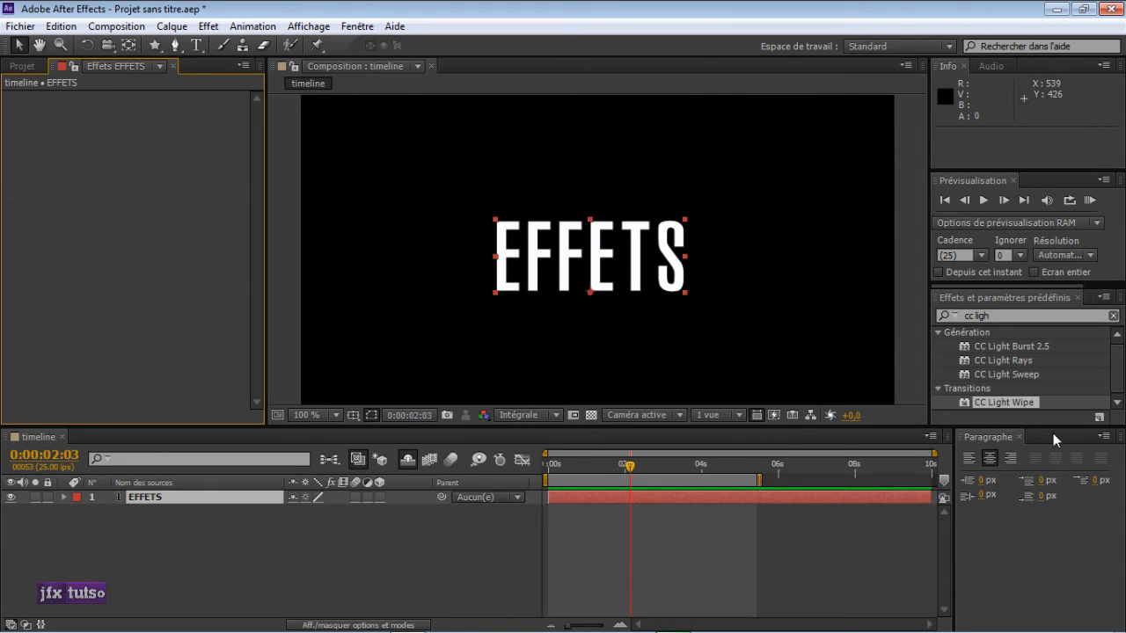
{"action": "left_click", "coordinate": [497, 510]}
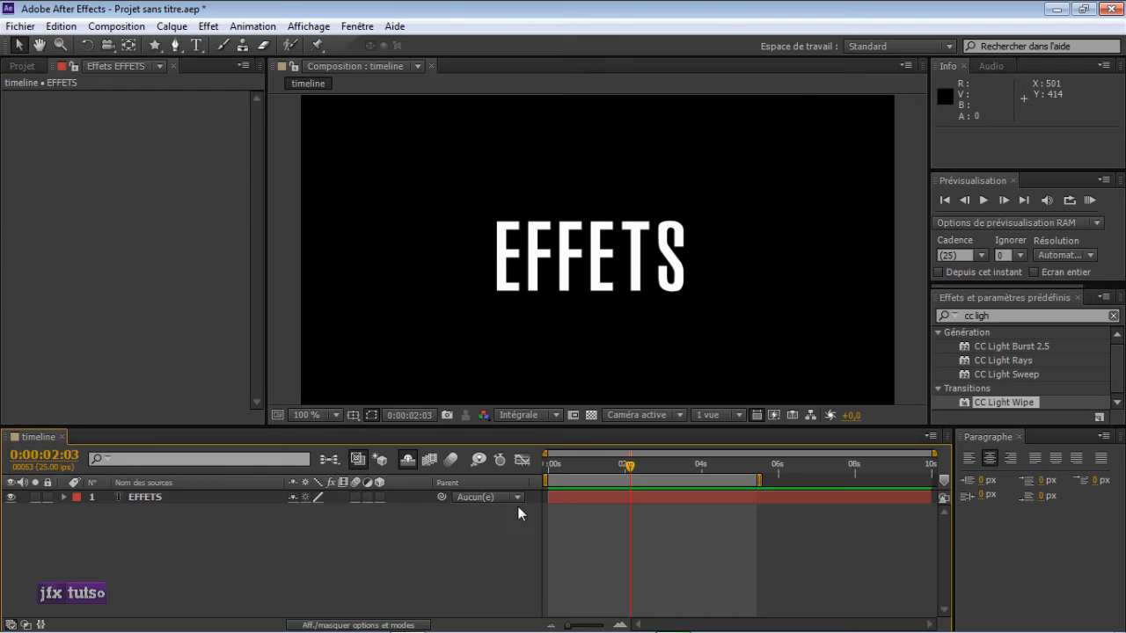
{"action": "left_click", "coordinate": [1117, 353]}
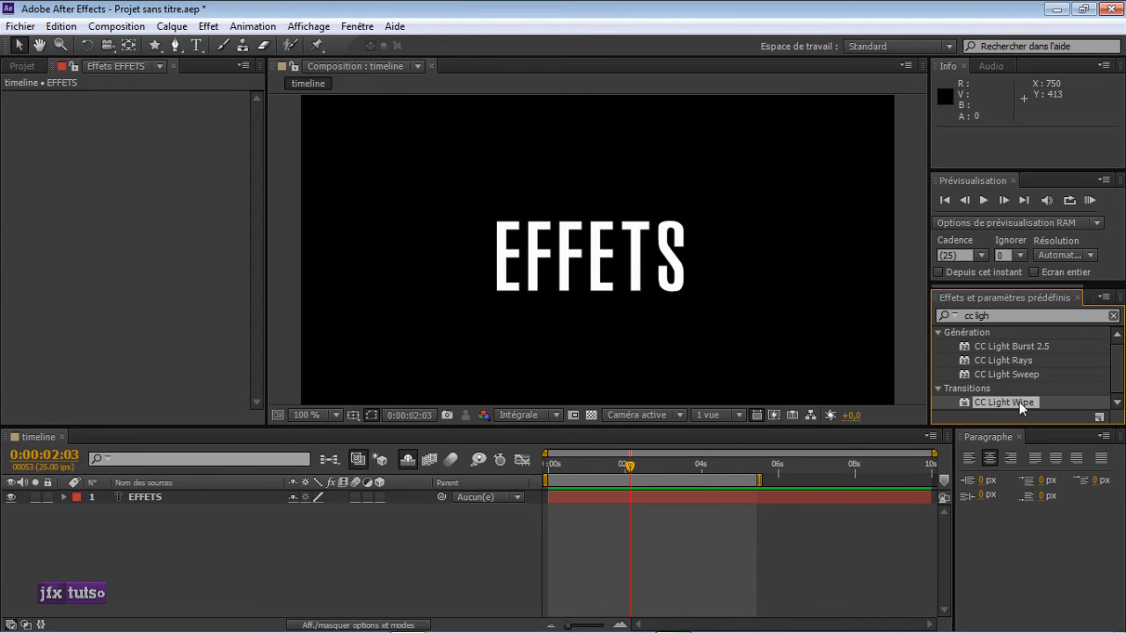
{"action": "mouse_move", "coordinate": [1018, 401]}
{"action": "left_mouse_down"}
{"action": "mouse_move", "coordinate": [830, 385]}
{"action": "mouse_move", "coordinate": [681, 338]}
{"action": "mouse_move", "coordinate": [617, 291]}
{"action": "mouse_move", "coordinate": [629, 264]}
{"action": "mouse_move", "coordinate": [651, 321]}
{"action": "mouse_move", "coordinate": [623, 262]}
{"action": "mouse_move", "coordinate": [628, 251]}
{"action": "mouse_move", "coordinate": [607, 228]}
{"action": "mouse_move", "coordinate": [633, 258]}
{"action": "mouse_move", "coordinate": [1009, 404]}
{"action": "left_mouse_up"}
Step: Create a black 720 × 480 px solid layer named BG in the timeline composition
{"action": "left_click", "coordinate": [410, 579]}
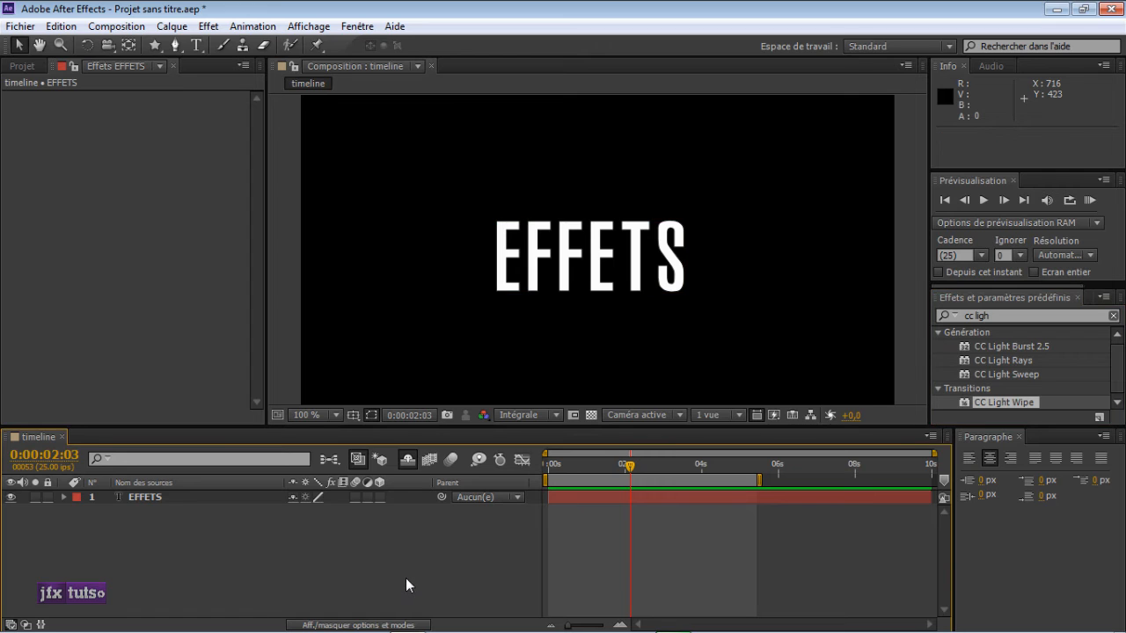
{"action": "key", "text": "ctrl+y"}
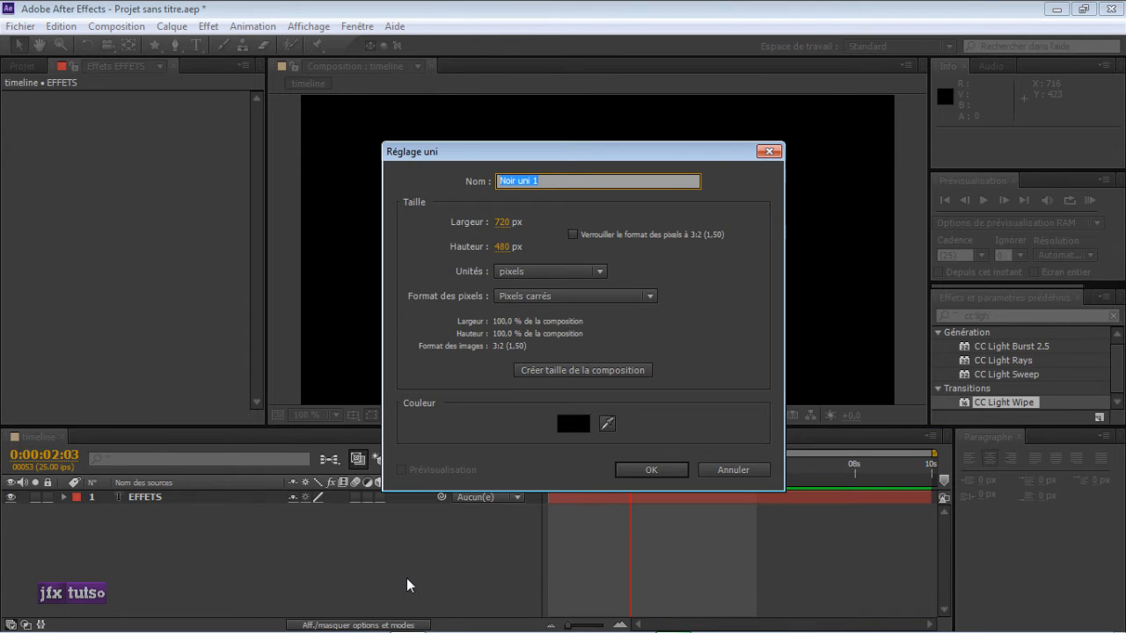
{"action": "type", "text": "BG"}
{"action": "key", "text": "Return"}
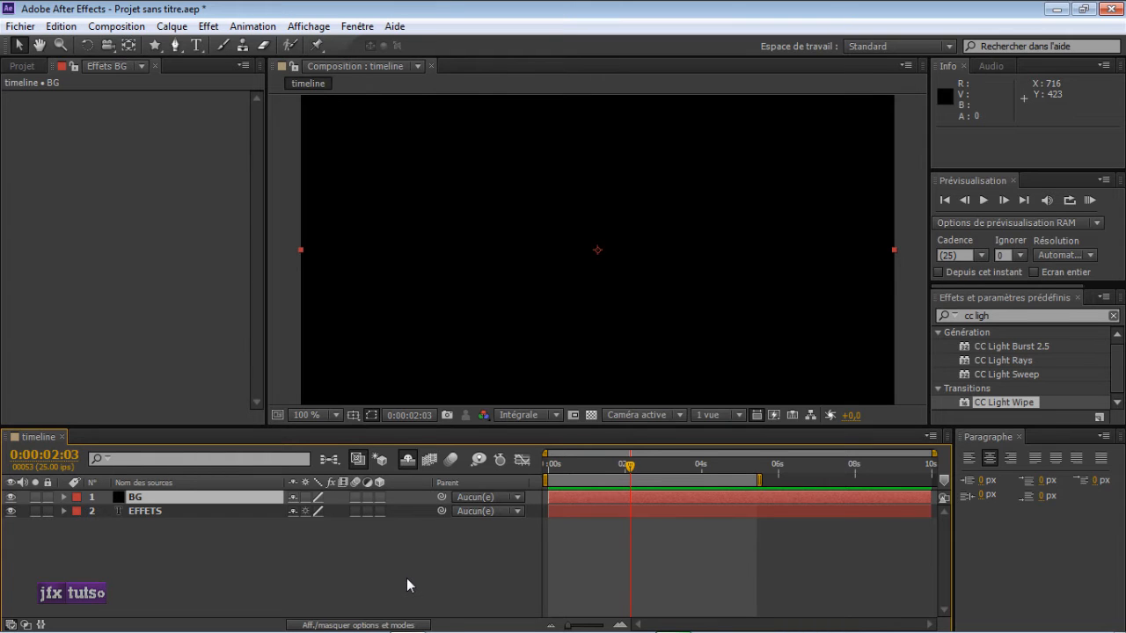
{"action": "left_click", "coordinate": [173, 26]}
{"action": "mouse_move", "coordinate": [327, 43]}
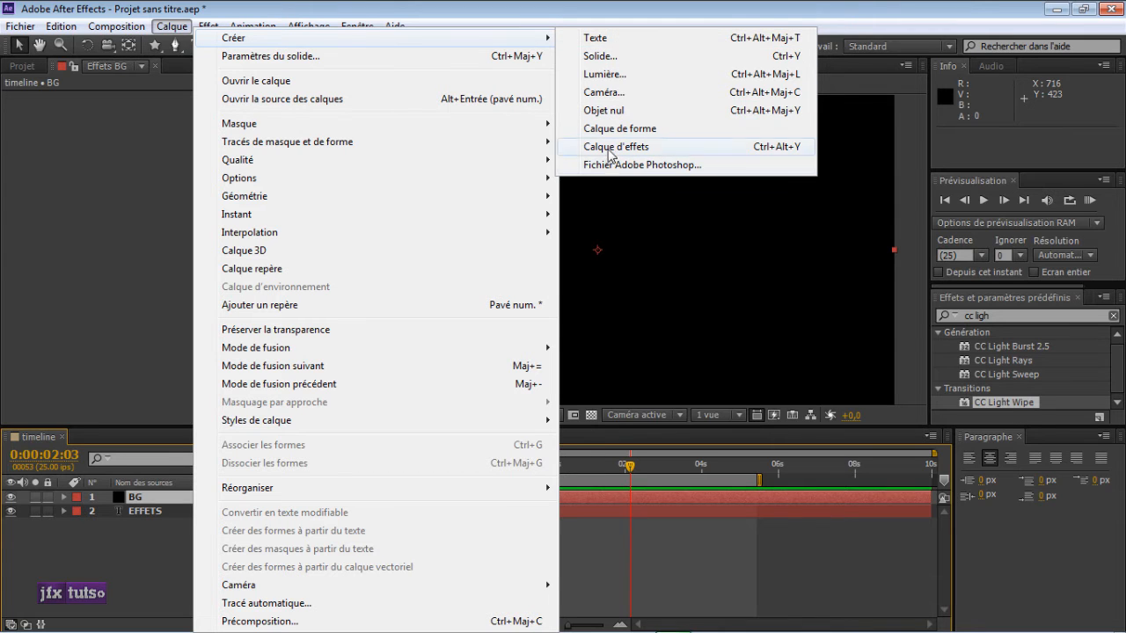
{"action": "left_click", "coordinate": [483, 544]}
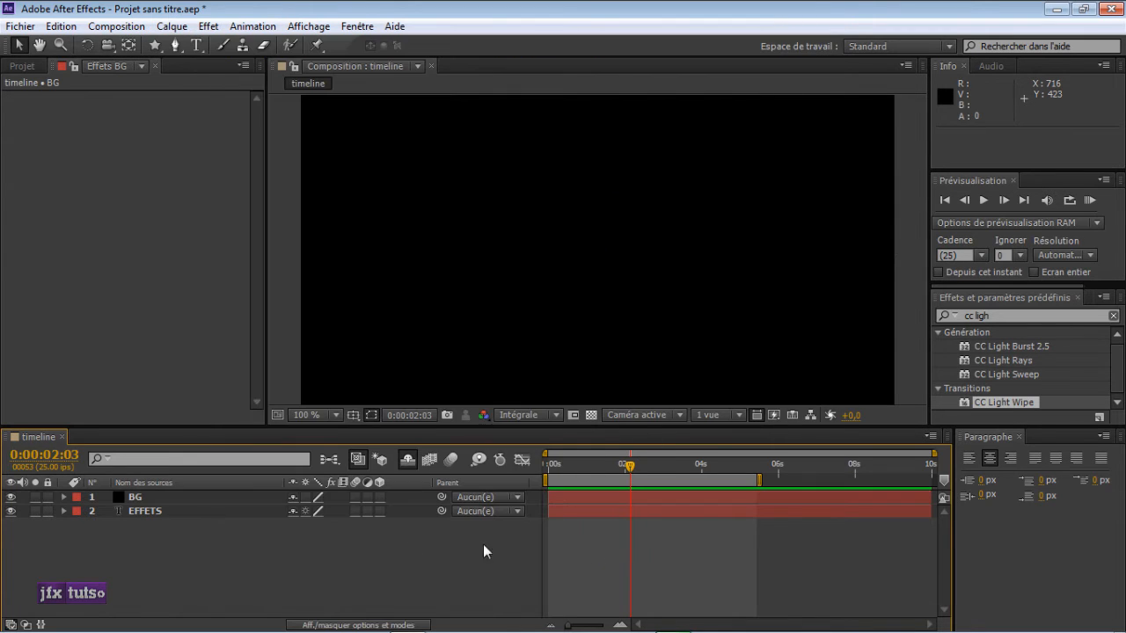
{"action": "right_click", "coordinate": [253, 549]}
{"action": "mouse_move", "coordinate": [555, 378]}
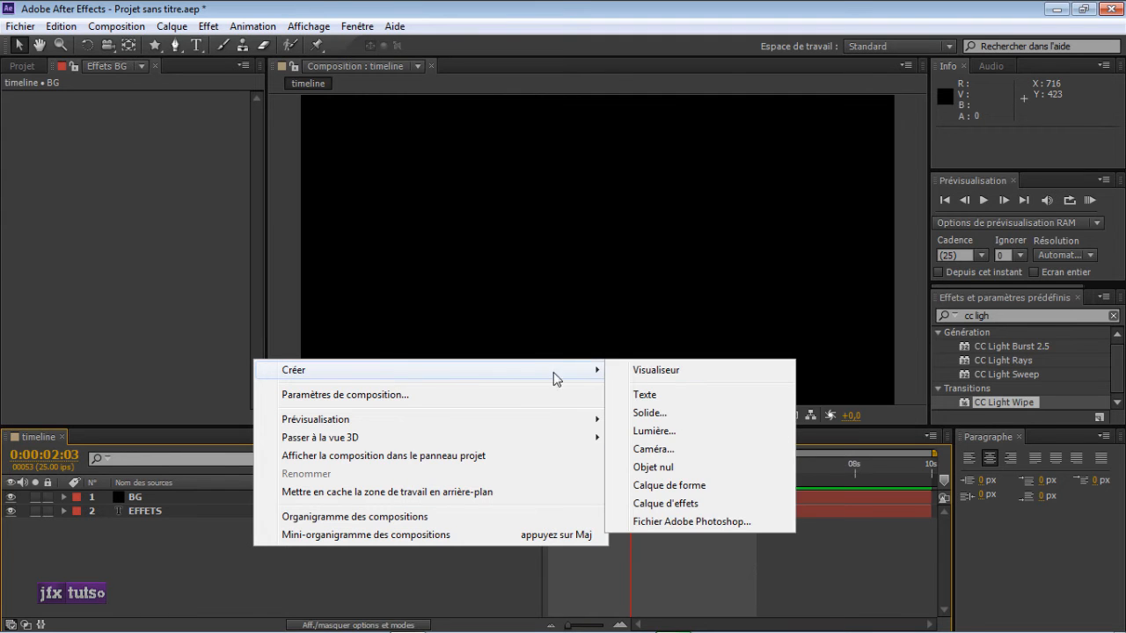
{"action": "left_click", "coordinate": [282, 555]}
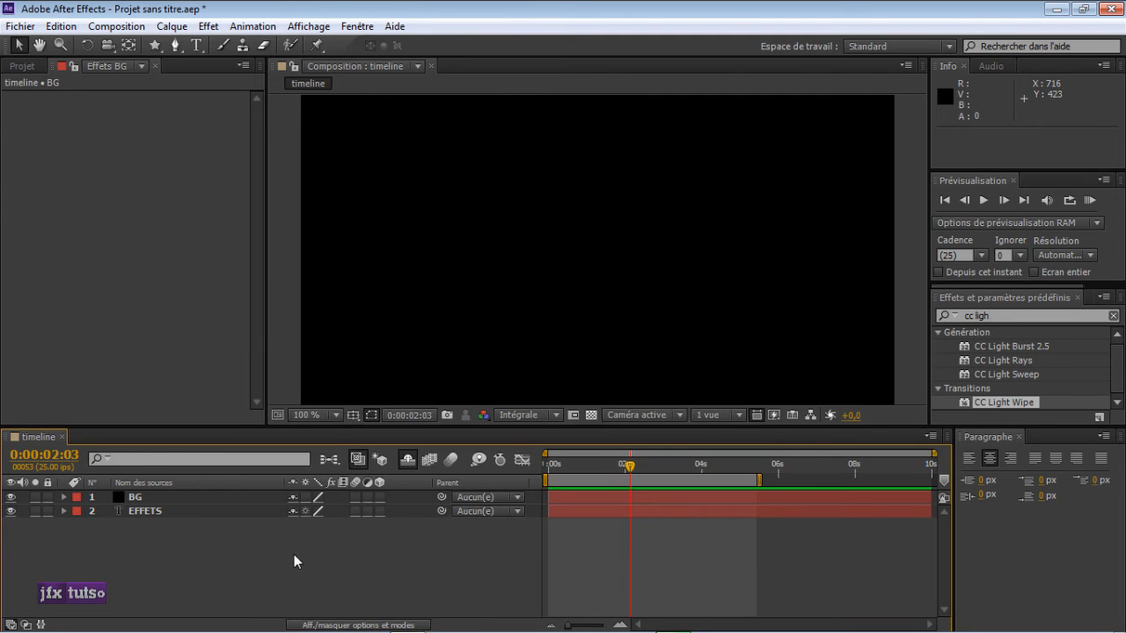
Step: Move the BG solid below the EFFETS text layer in the timeline and deselect it
{"action": "left_click", "coordinate": [181, 508]}
{"action": "key", "text": "Return"}
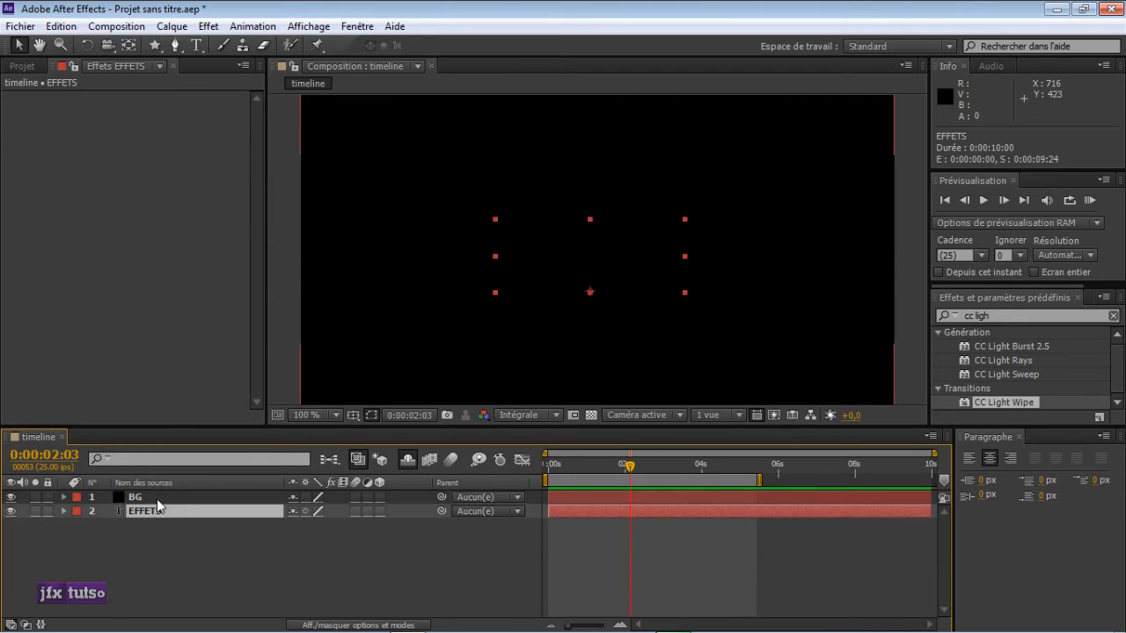
{"action": "left_click_drag", "start_coordinate": [141, 498], "coordinate": [189, 534]}
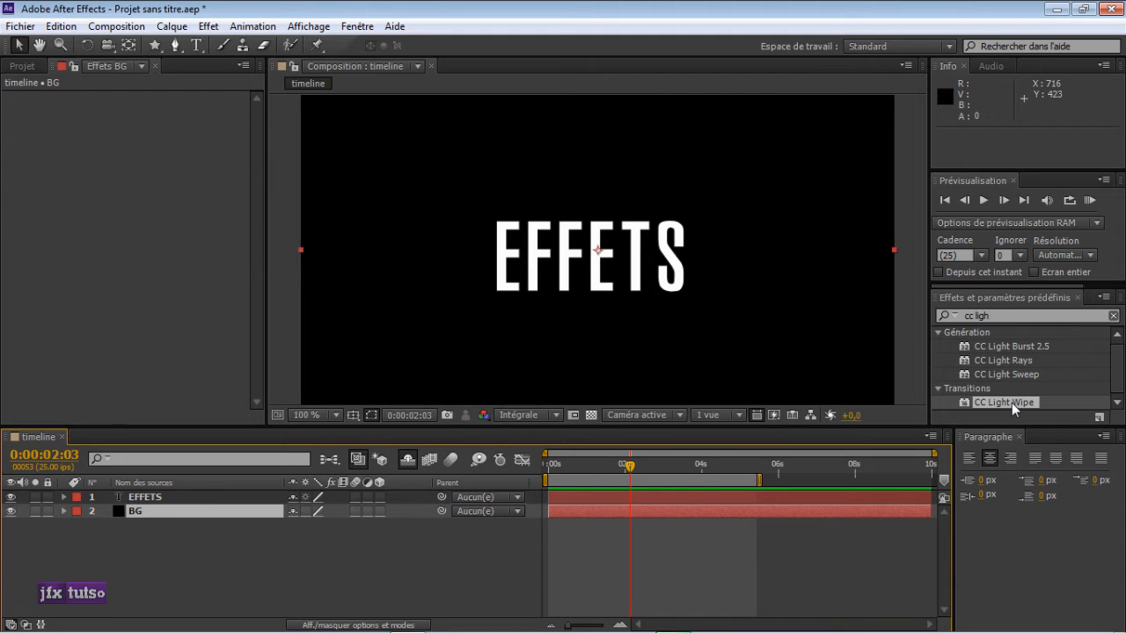
{"action": "left_click", "coordinate": [237, 565]}
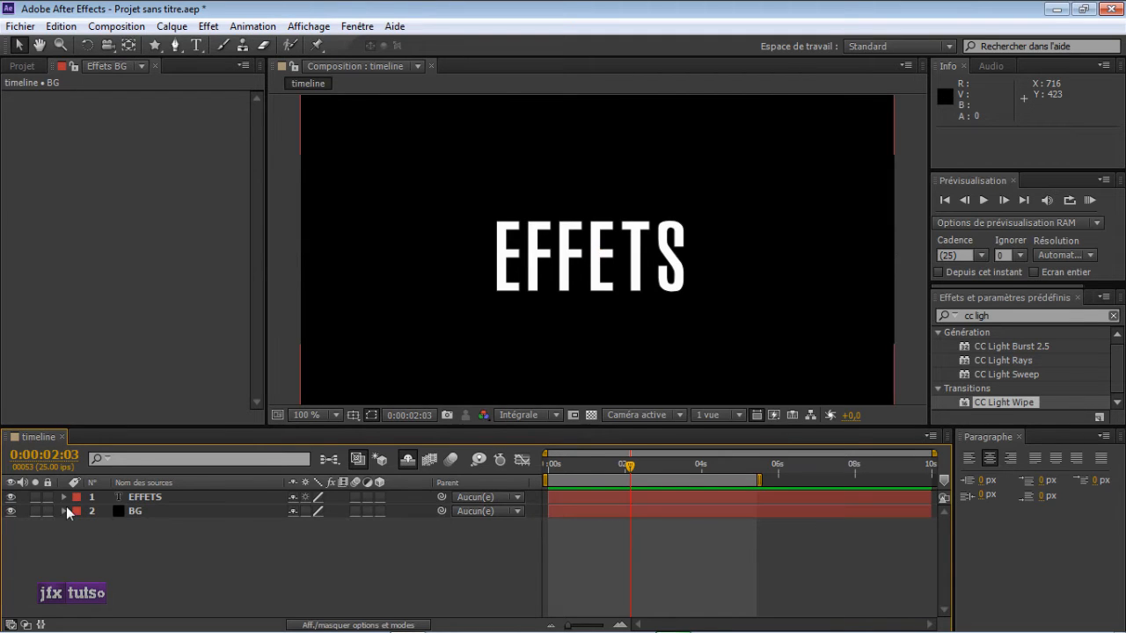
Step: Apply the CC Light Wipe transition directly onto the EFFETS text in the composition view and remove it again
{"action": "left_click", "coordinate": [155, 495]}
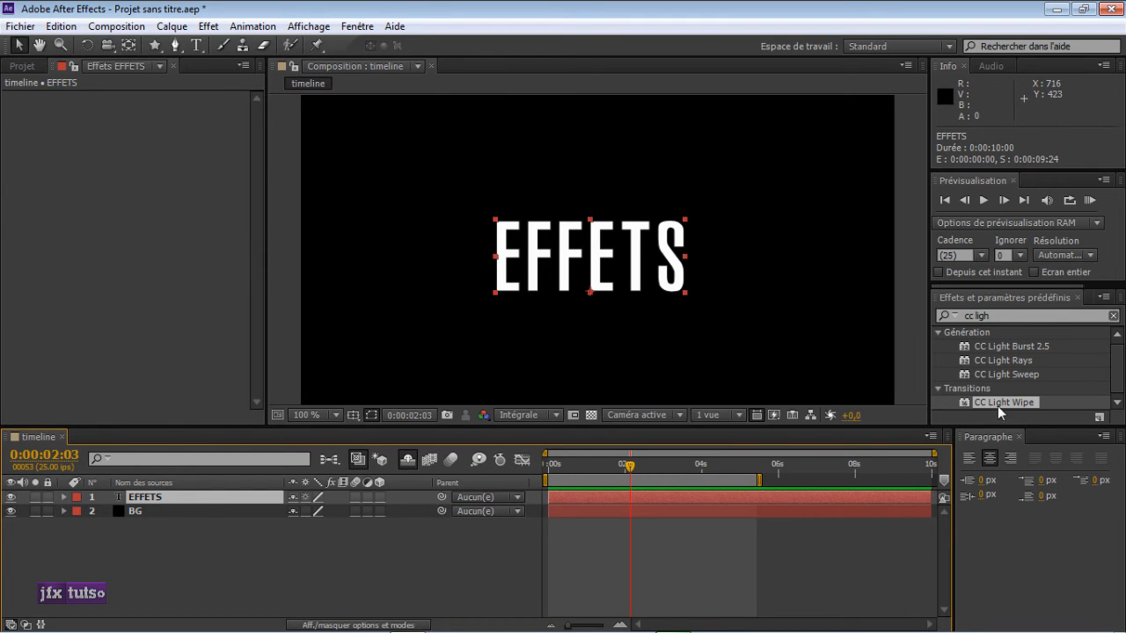
{"action": "left_click_drag", "start_coordinate": [1019, 403], "coordinate": [588, 257]}
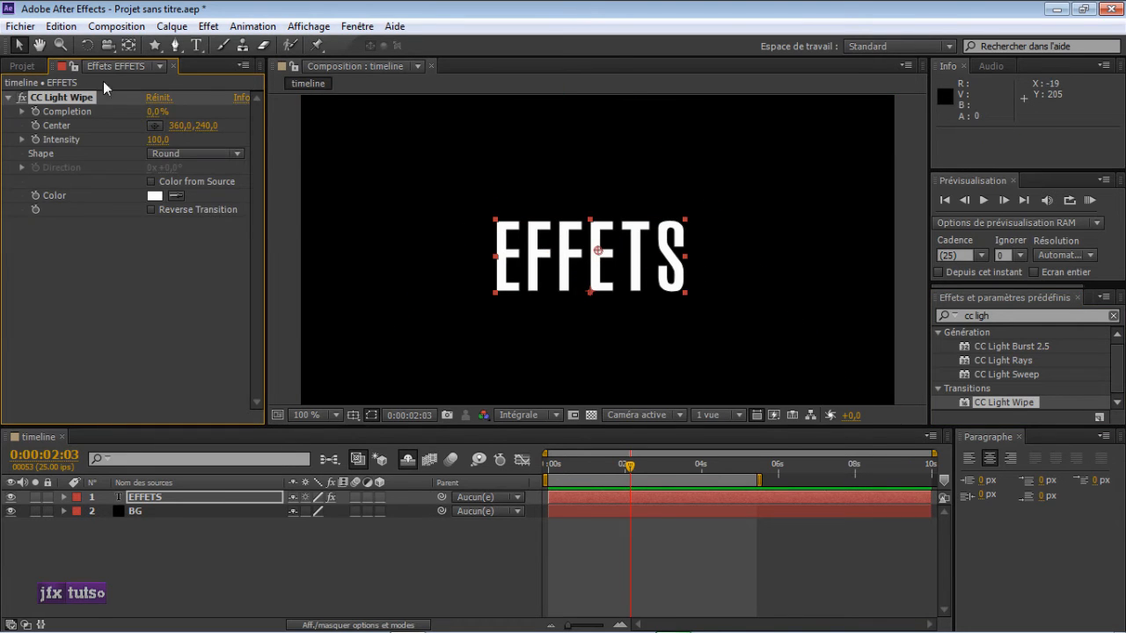
{"action": "left_click", "coordinate": [60, 243]}
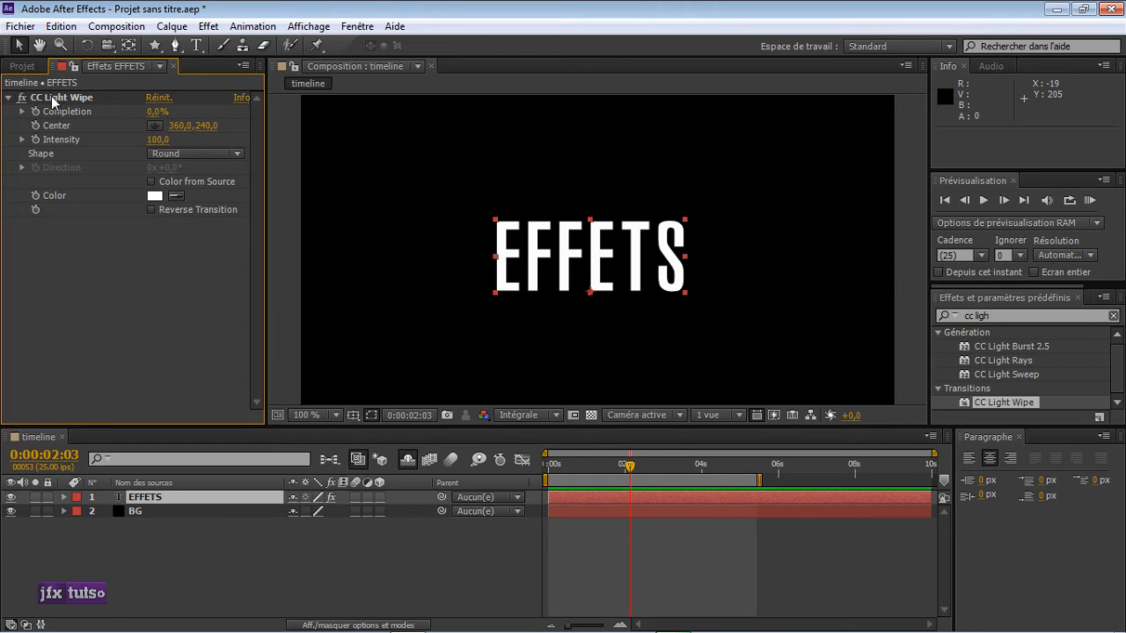
{"action": "left_click", "coordinate": [102, 98]}
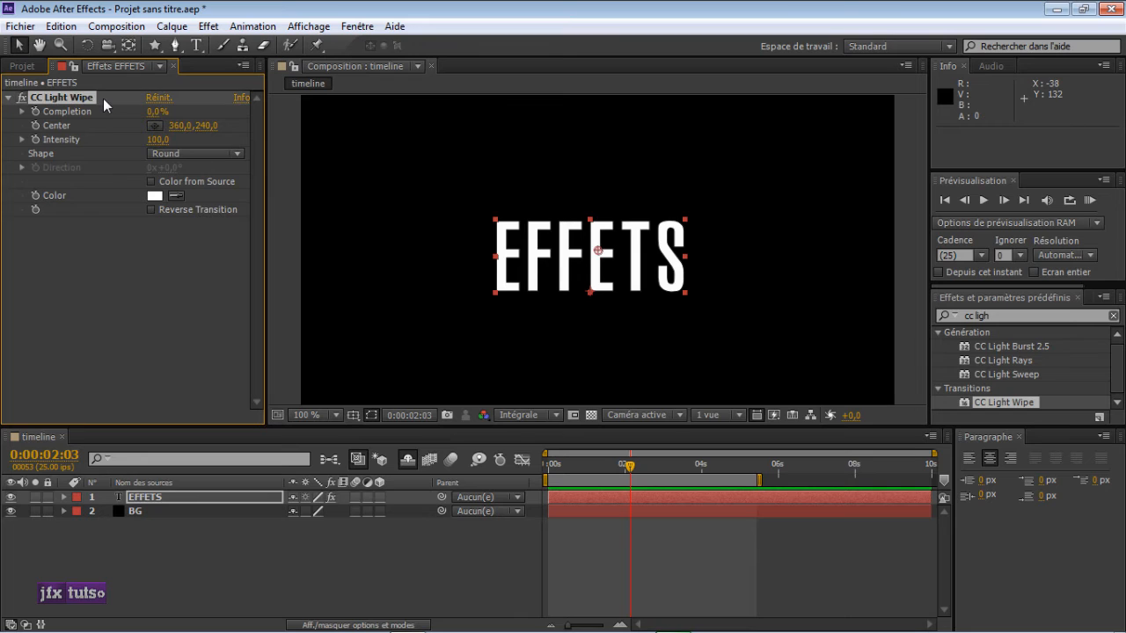
{"action": "key", "text": "Delete"}
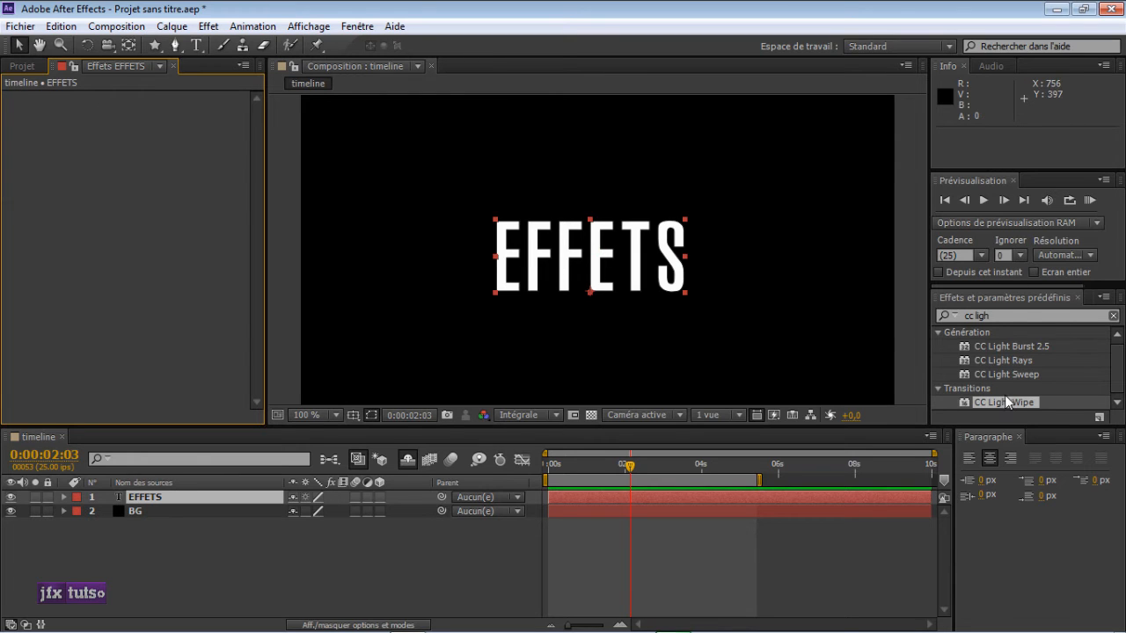
Step: Select the EFFETS layer, apply CC Light Wipe from the effects list, and delete the effect again
{"action": "left_click_drag", "start_coordinate": [1004, 402], "coordinate": [1006, 378]}
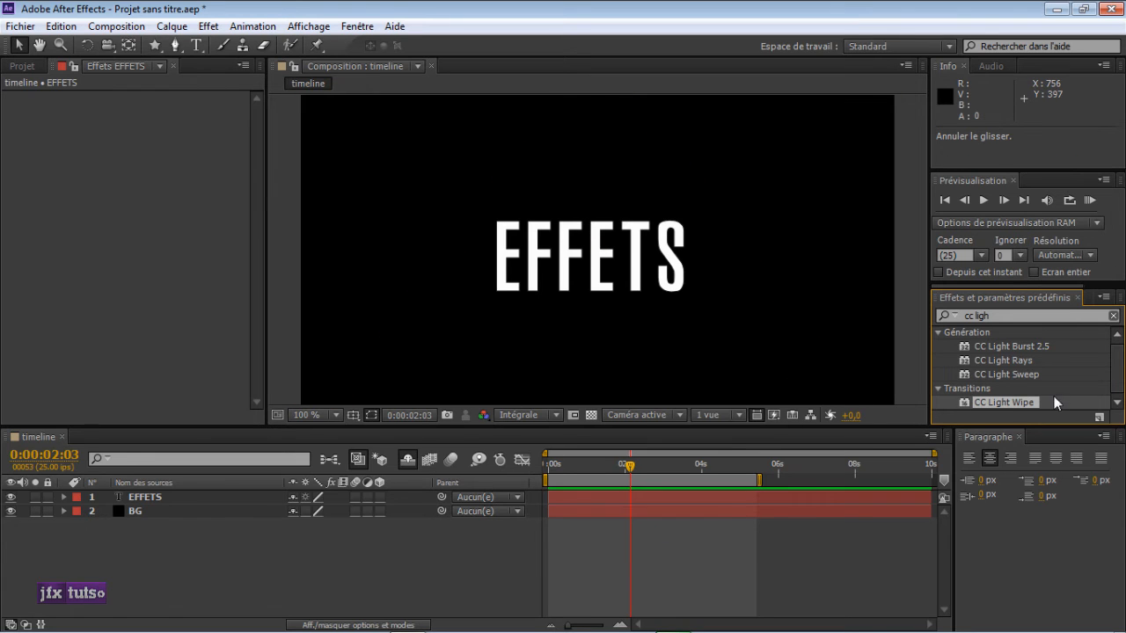
{"action": "left_click", "coordinate": [220, 497]}
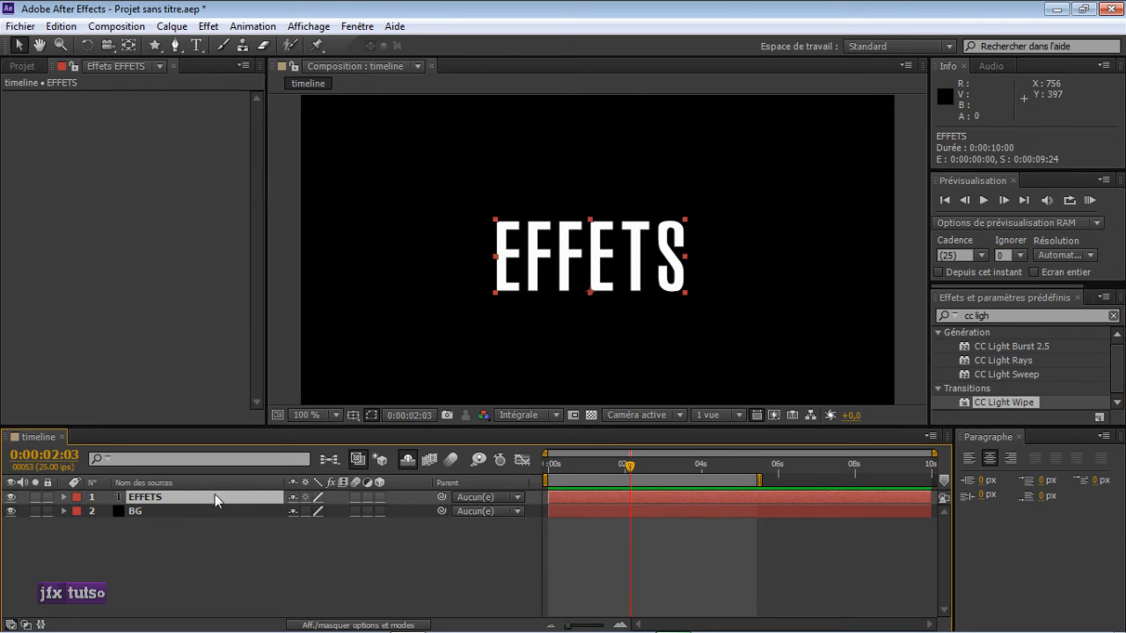
{"action": "double_click", "coordinate": [1014, 402]}
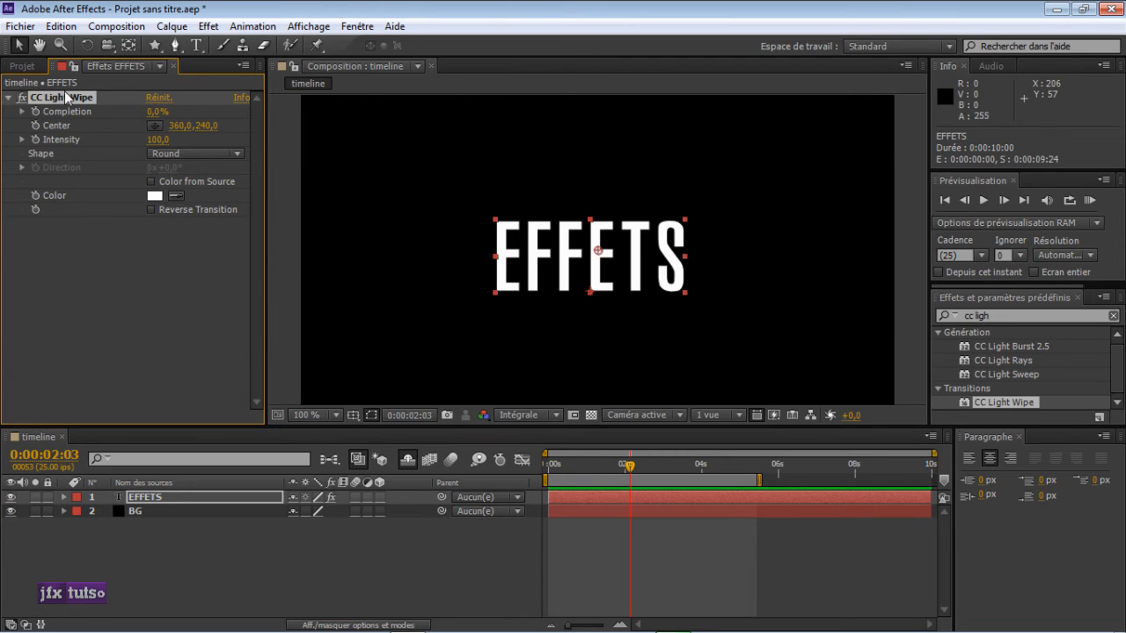
{"action": "key", "text": "Delete"}
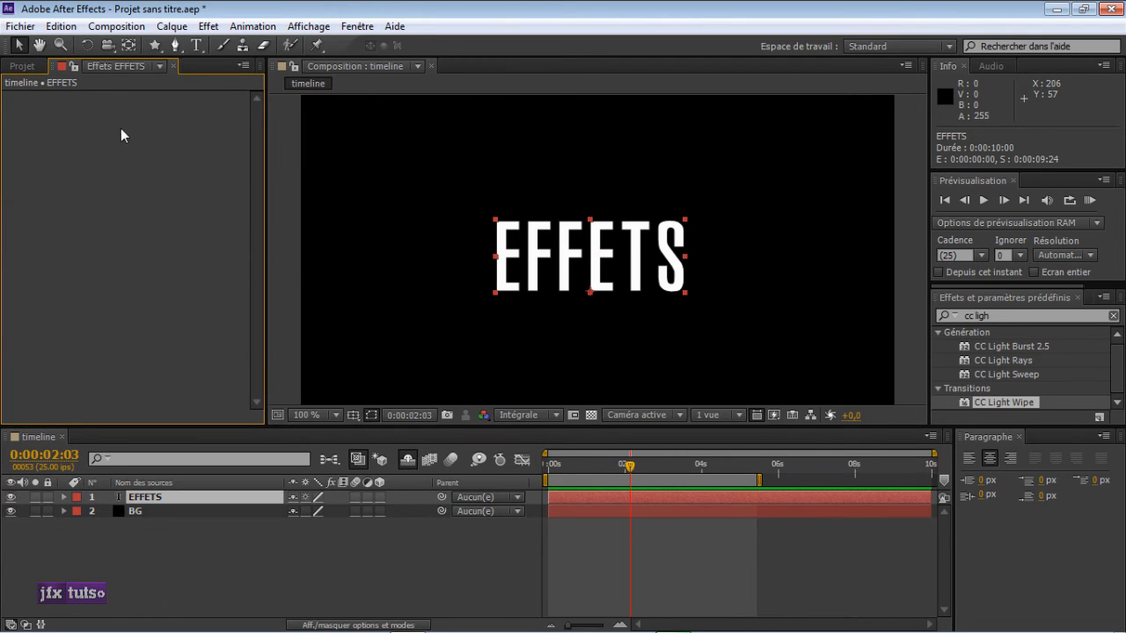
Step: Add CC Light Wipe to the EFFETS layer's effect controls and select the layer
{"action": "left_click_drag", "start_coordinate": [1004, 402], "coordinate": [150, 203]}
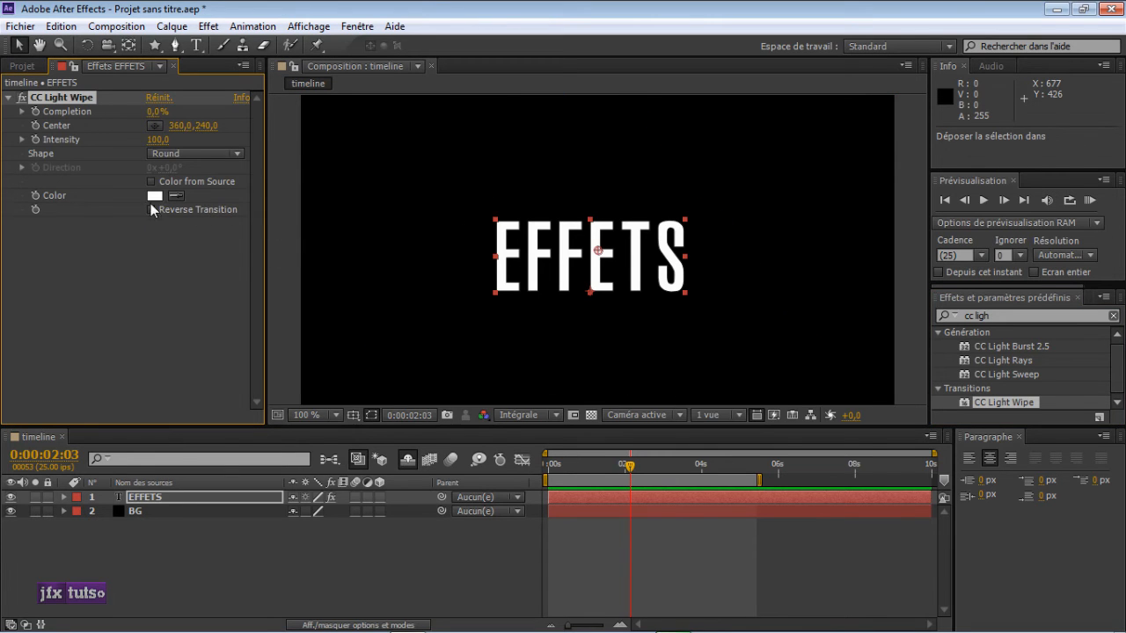
{"action": "left_click", "coordinate": [199, 498]}
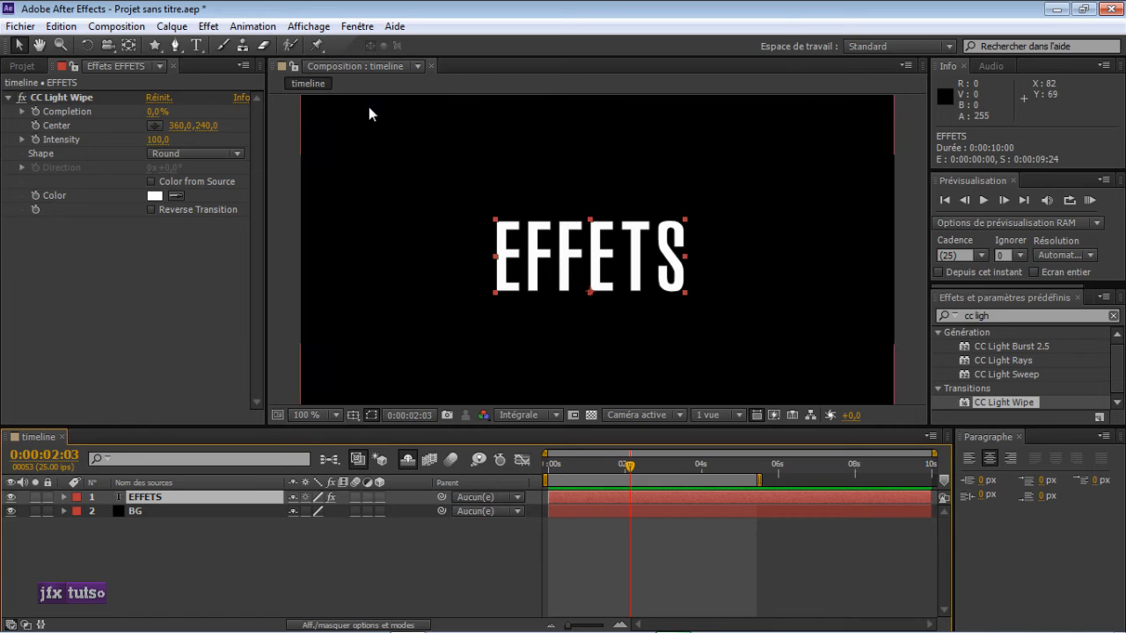
{"action": "left_click", "coordinate": [351, 27]}
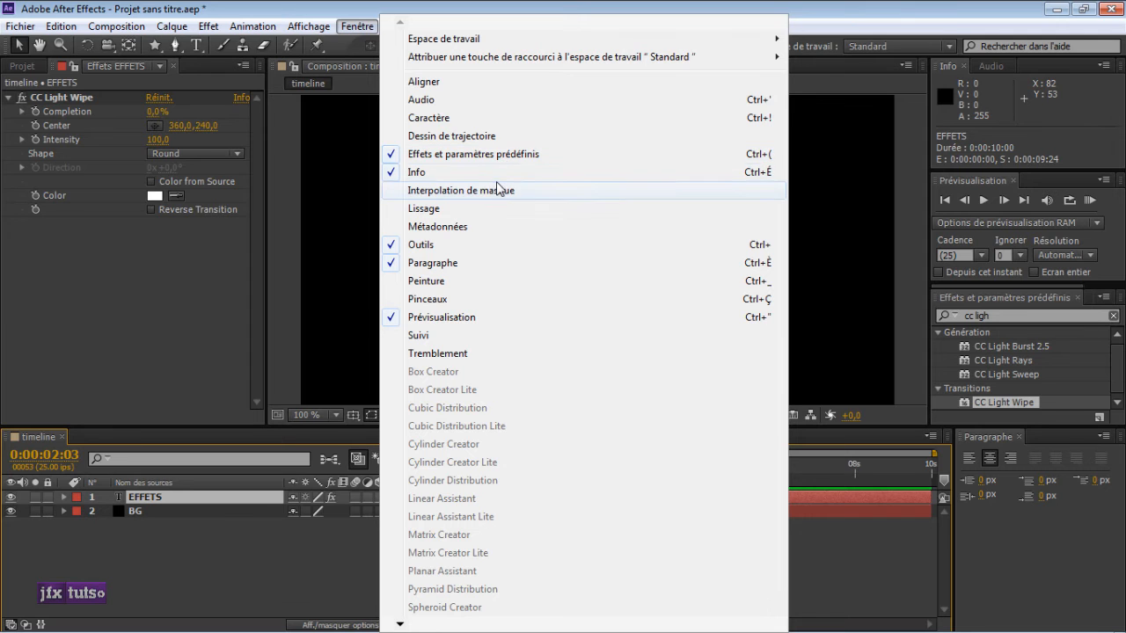
{"action": "mouse_move", "coordinate": [400, 624]}
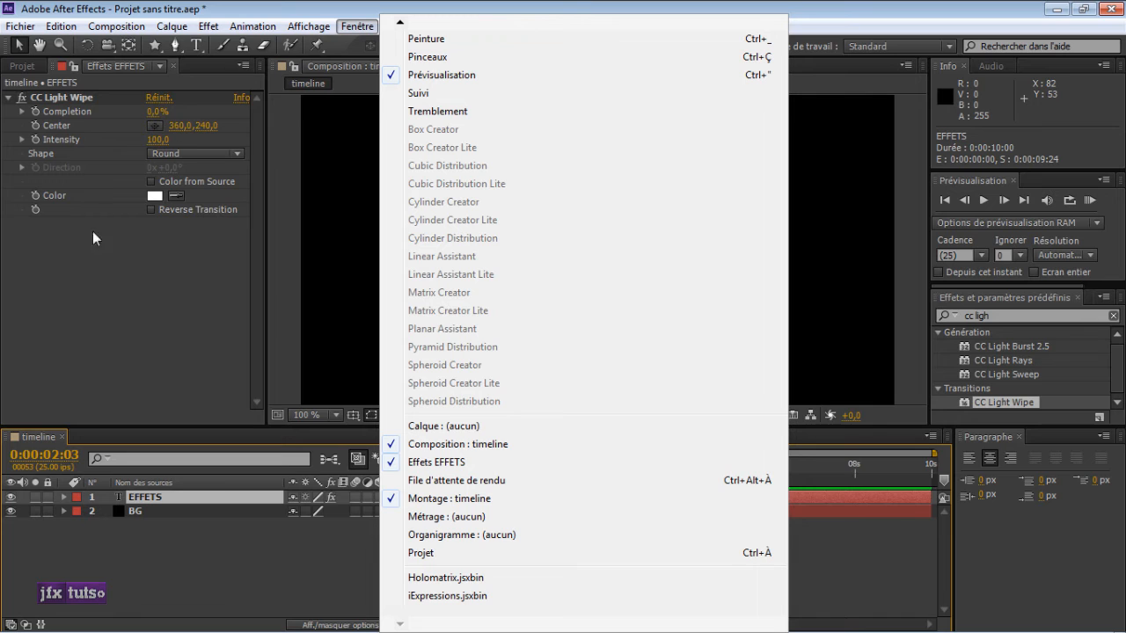
{"action": "left_click", "coordinate": [153, 258]}
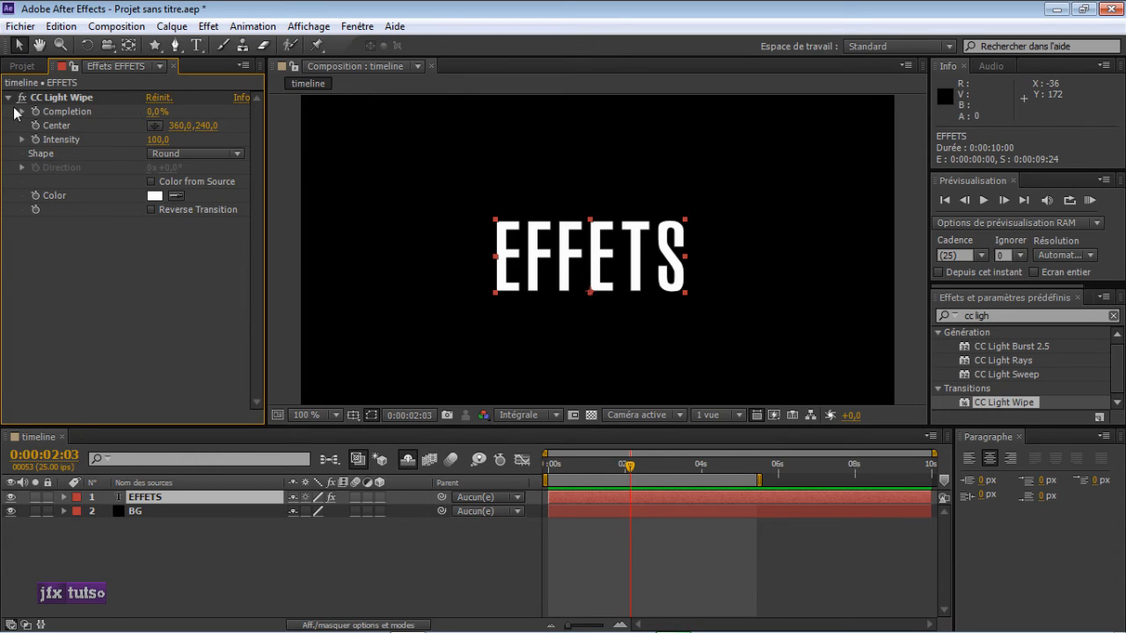
Step: Widen the effect controls and read the CC Light Wipe information, closing the message when done
{"action": "left_click", "coordinate": [78, 97]}
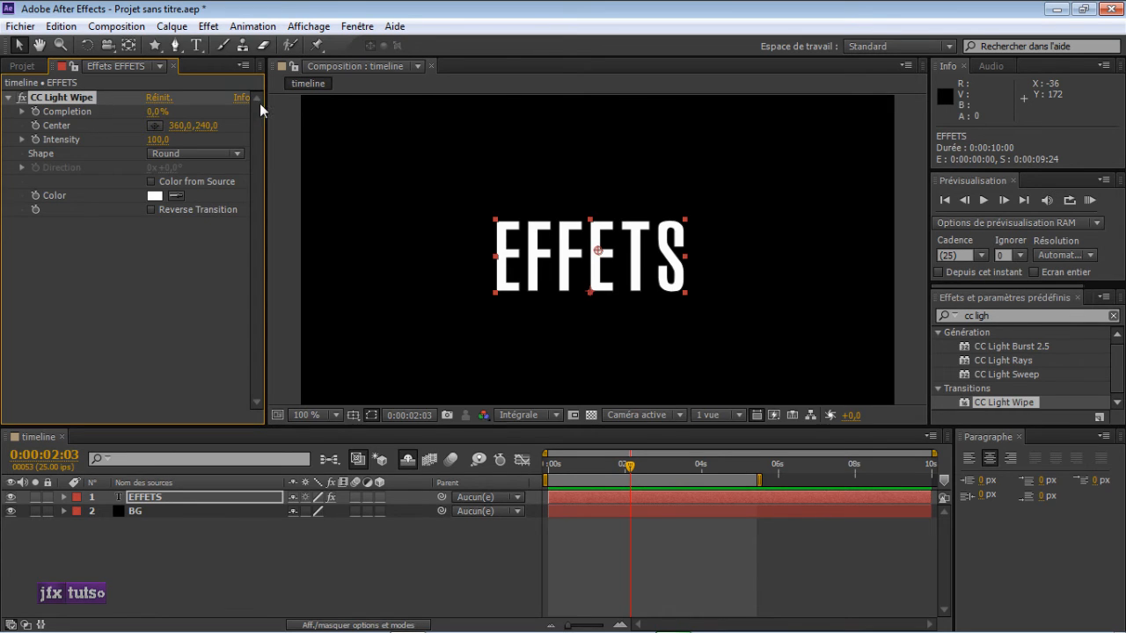
{"action": "left_click_drag", "start_coordinate": [266, 105], "coordinate": [344, 109]}
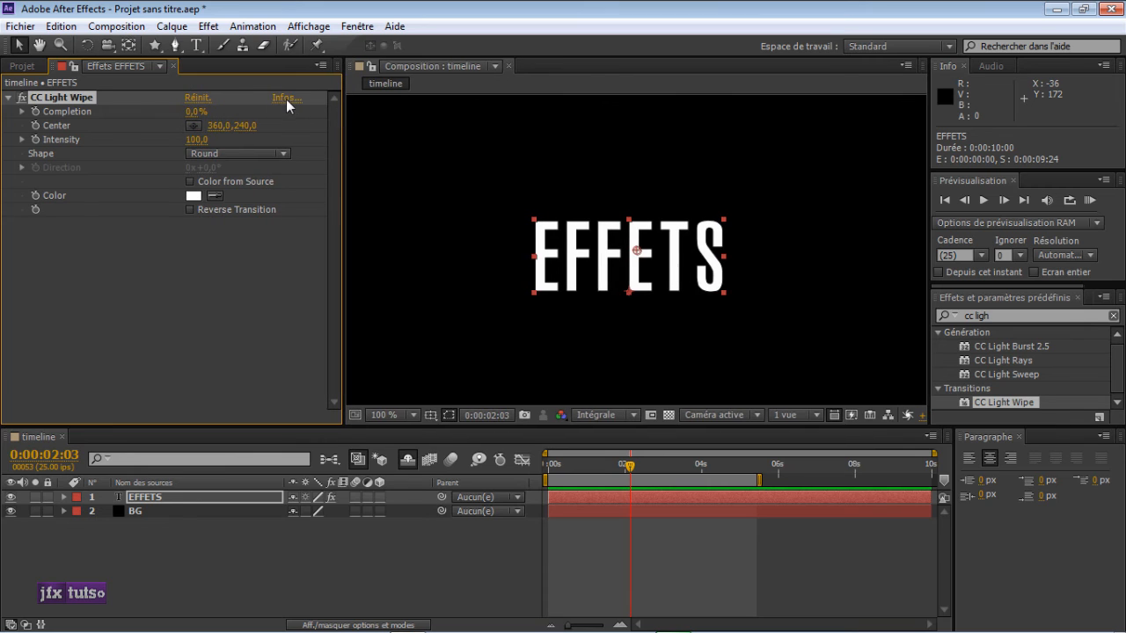
{"action": "left_click", "coordinate": [286, 98]}
{"action": "left_click_drag", "start_coordinate": [471, 262], "coordinate": [480, 234]}
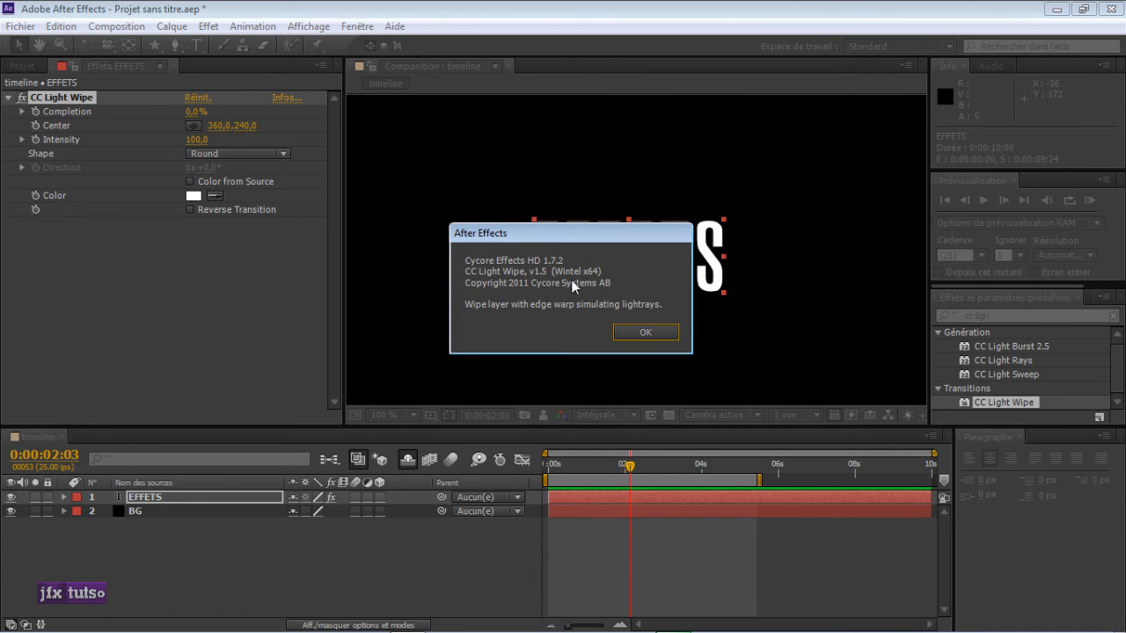
{"action": "left_click", "coordinate": [643, 332]}
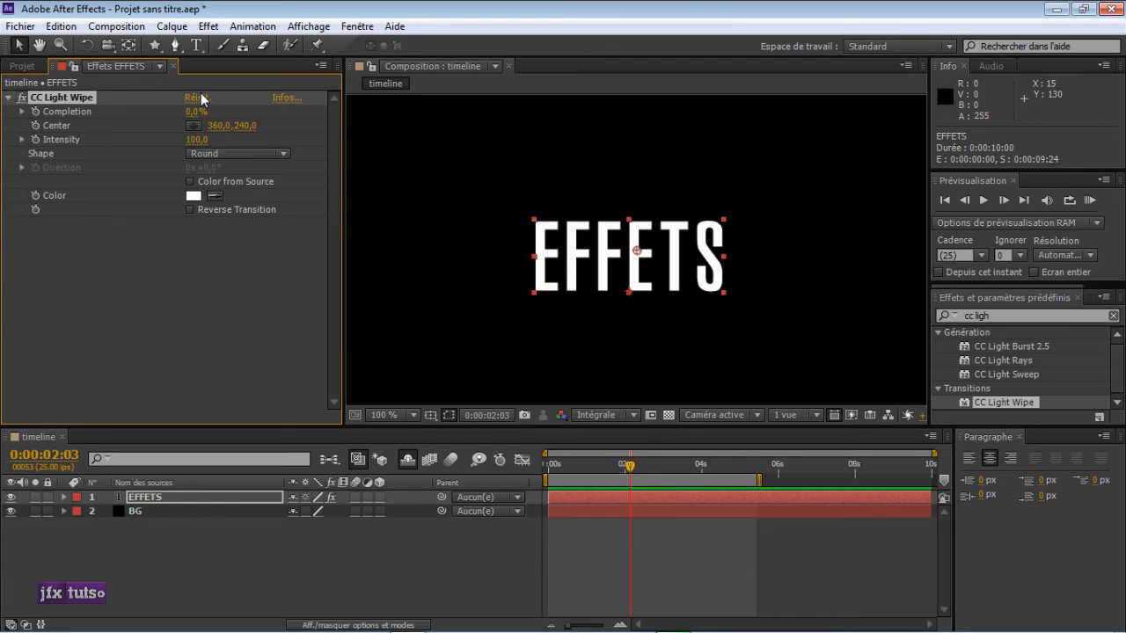
Step: Experiment with CC Light Wipe using Completion 19%, Center 360, 264 and the Doors shape
{"action": "mouse_move", "coordinate": [196, 112]}
{"action": "left_mouse_down"}
{"action": "mouse_move", "coordinate": [222, 132]}
{"action": "mouse_move", "coordinate": [197, 111]}
{"action": "mouse_move", "coordinate": [200, 144]}
{"action": "mouse_move", "coordinate": [258, 124]}
{"action": "left_mouse_up"}
{"action": "left_click", "coordinate": [201, 141]}
{"action": "left_click", "coordinate": [216, 152]}
{"action": "left_click", "coordinate": [215, 168]}
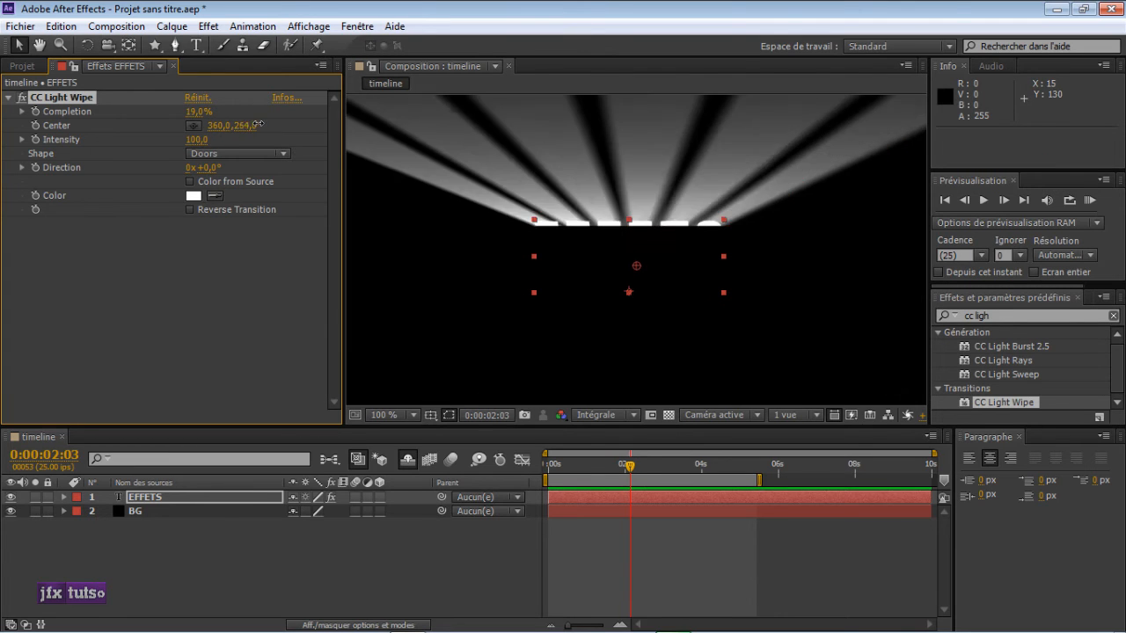
Step: Reset the CC Light Wipe parameters and set Completion to 15%
{"action": "left_click", "coordinate": [197, 98]}
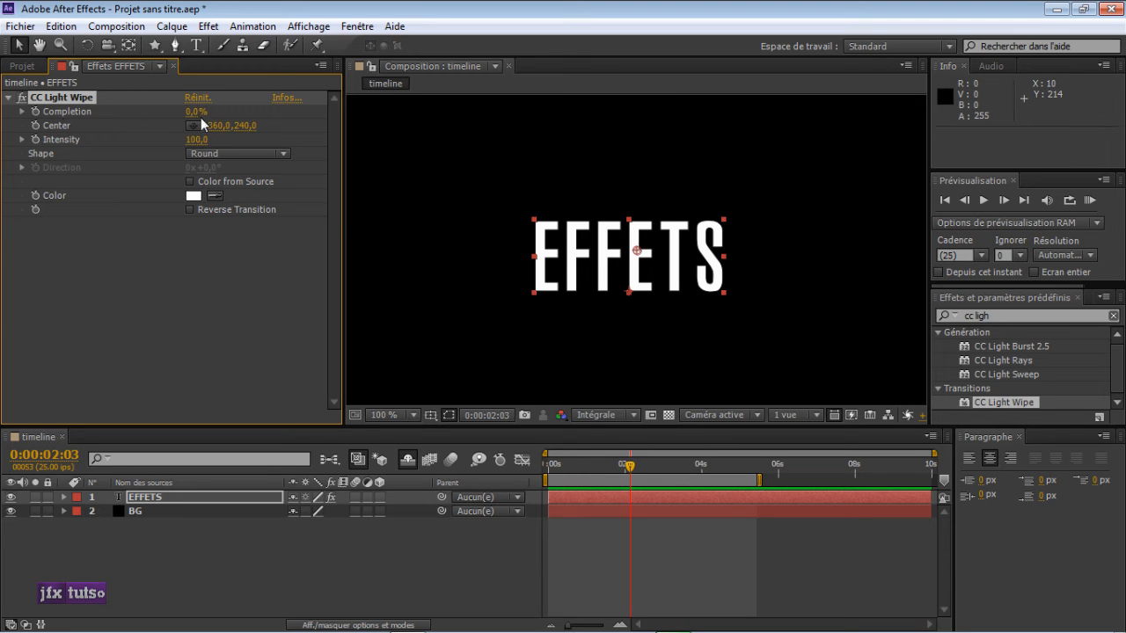
{"action": "left_click_drag", "start_coordinate": [193, 111], "coordinate": [199, 109]}
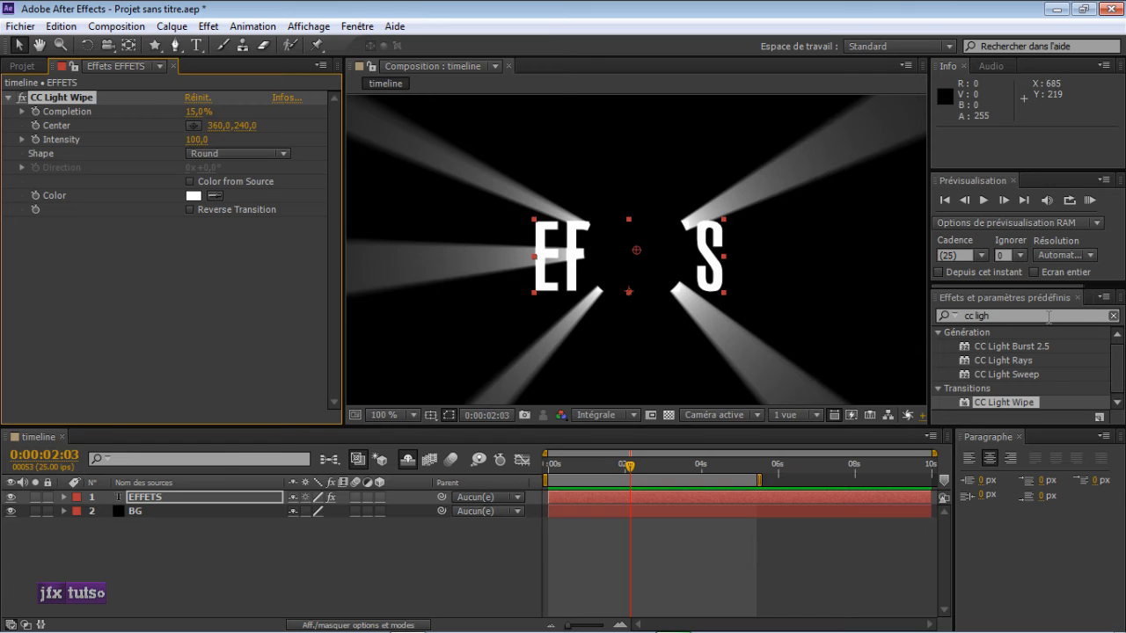
Step: Search the effects for "cc lens" and apply CC Lens to the EFFETS layer alongside CC Light Wipe
{"action": "left_click", "coordinate": [1050, 316]}
{"action": "left_click_drag", "start_coordinate": [990, 316], "coordinate": [977, 316]}
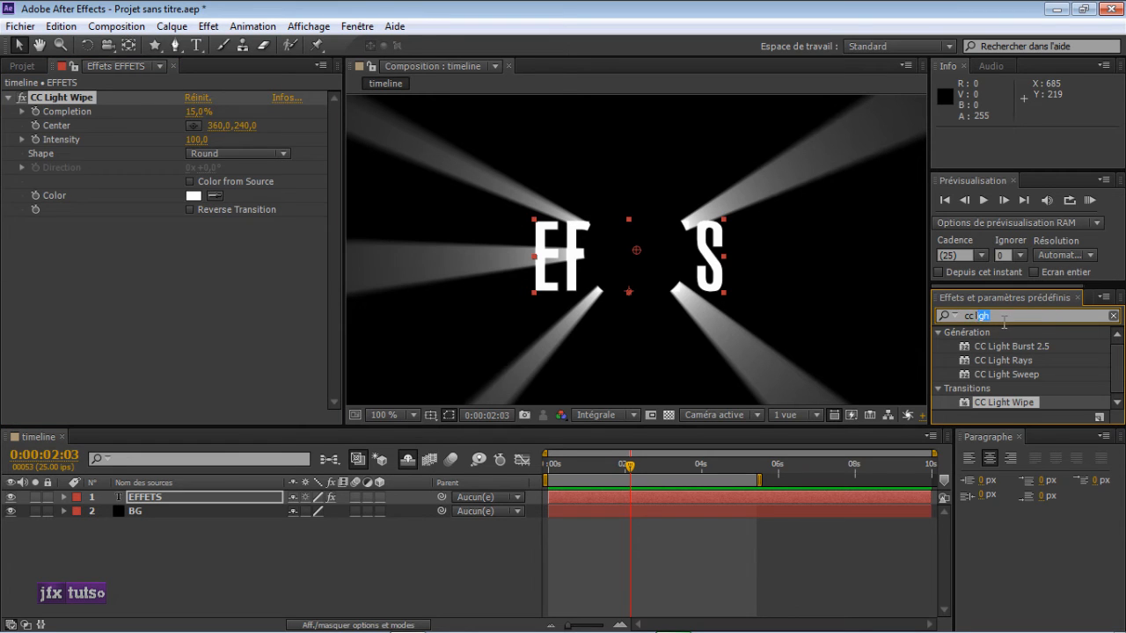
{"action": "key", "text": "BackSpace"}
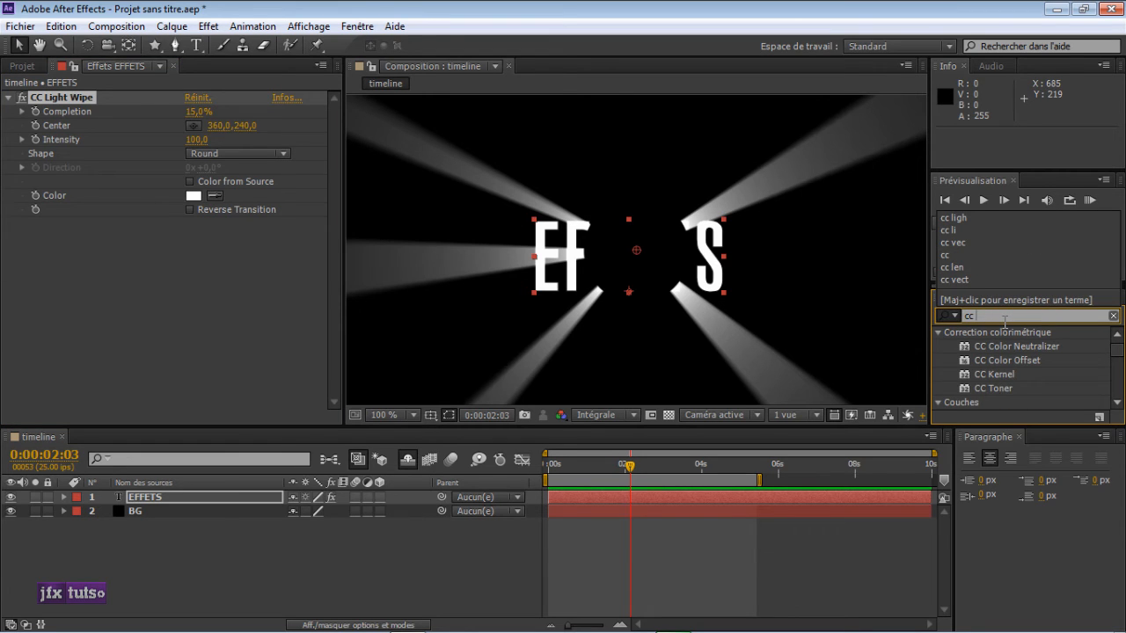
{"action": "type", "text": "lens"}
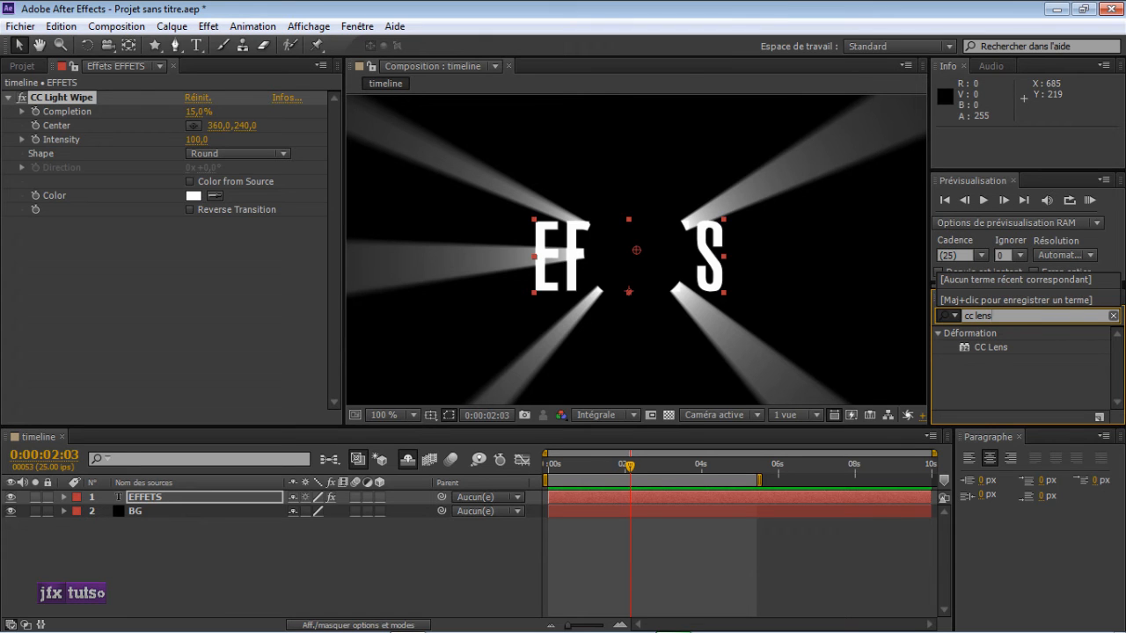
{"action": "left_click", "coordinate": [238, 499]}
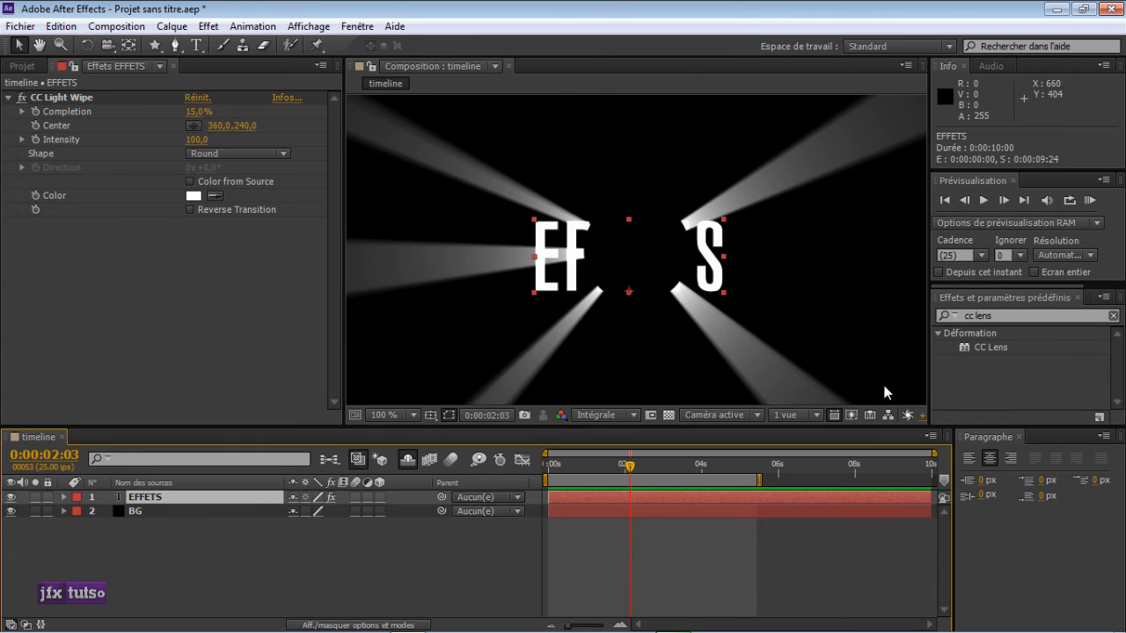
{"action": "double_click", "coordinate": [975, 346]}
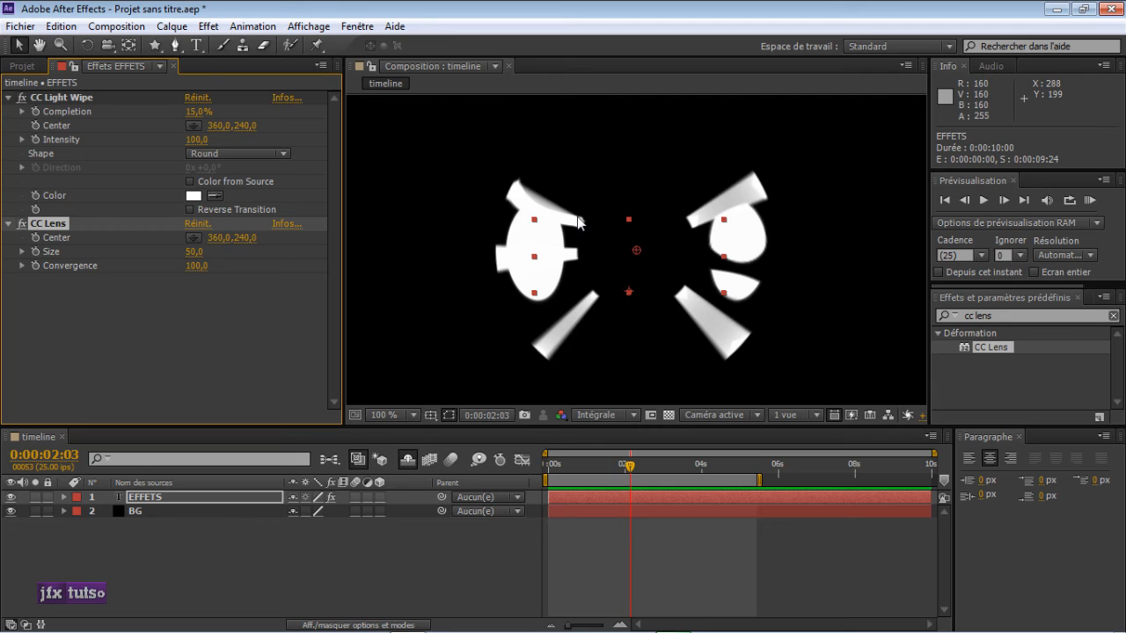
Step: Deselect the layers and turn off all effects on the EFFETS layer at once
{"action": "key", "text": "F2"}
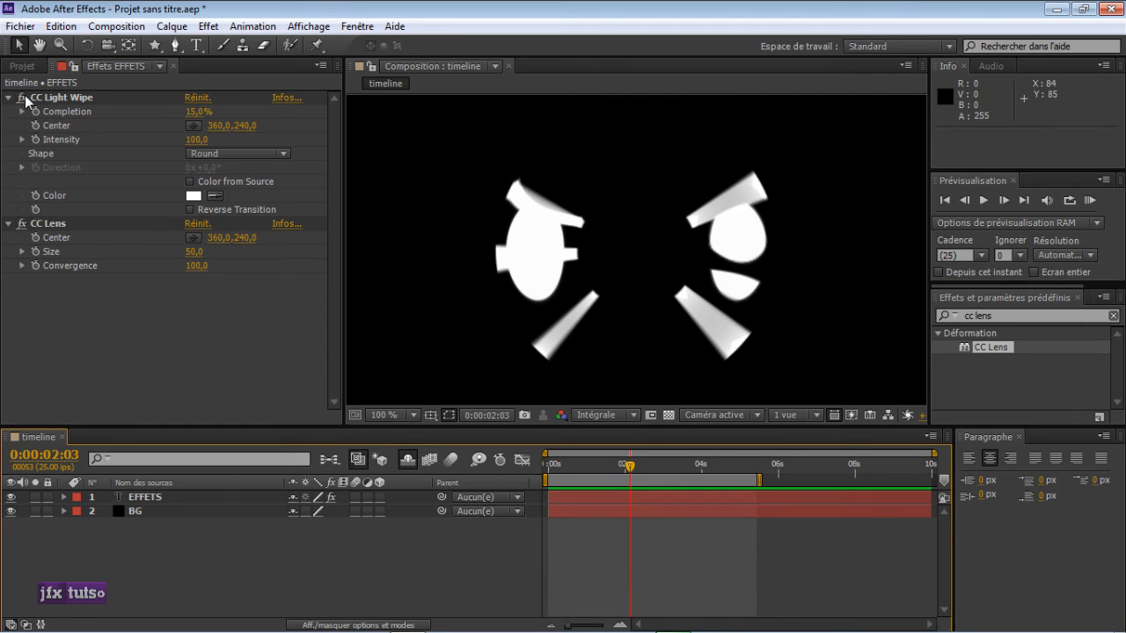
{"action": "left_click", "coordinate": [332, 498]}
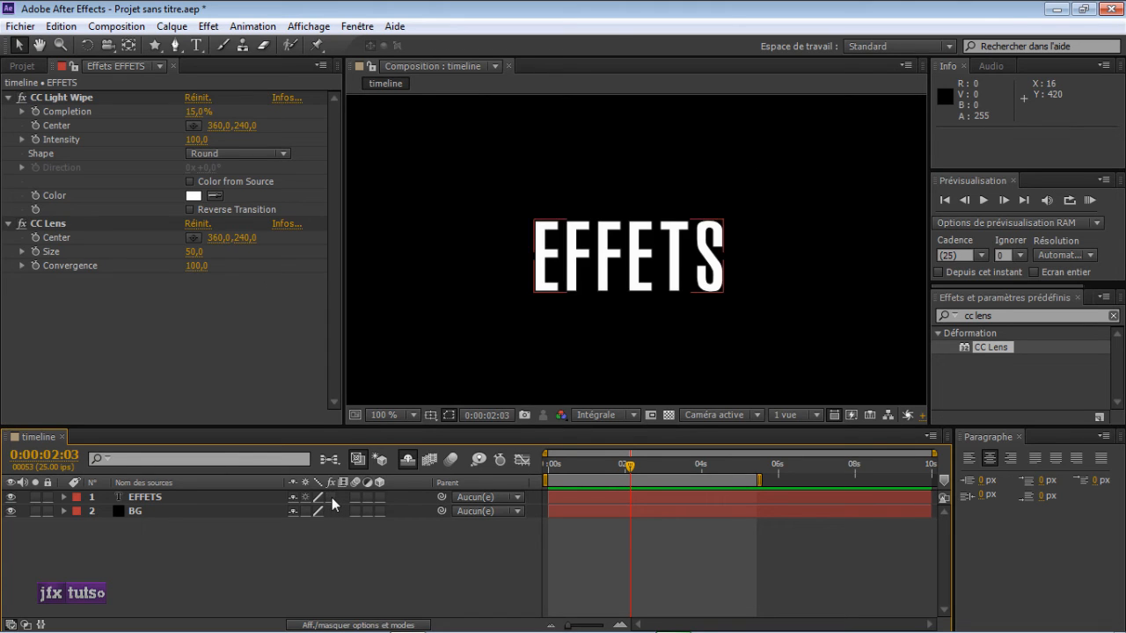
Step: Turn the EFFETS layer's effects back on, and switch CC Light Wipe and CC Lens off and on individually to compare them
{"action": "left_click", "coordinate": [331, 497]}
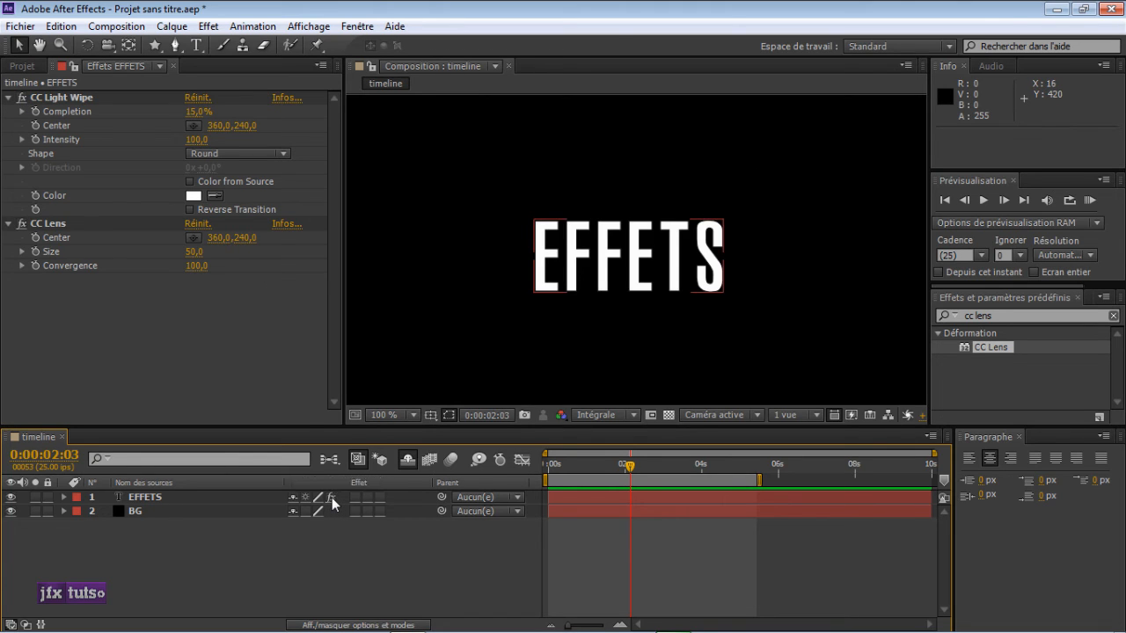
{"action": "left_click", "coordinate": [21, 97]}
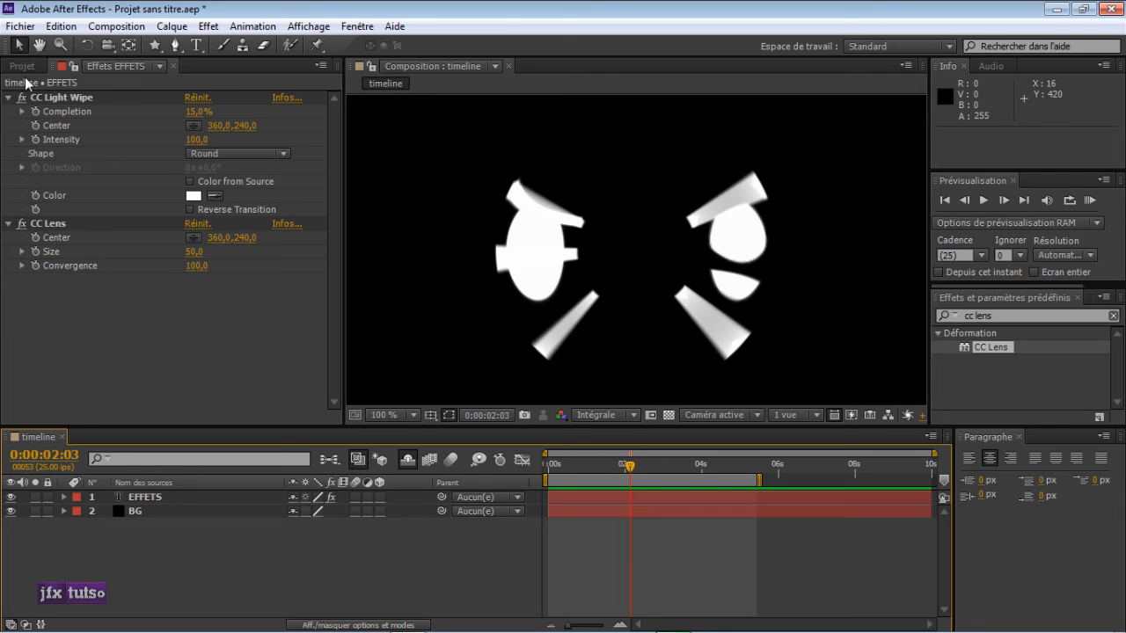
{"action": "left_click", "coordinate": [21, 224]}
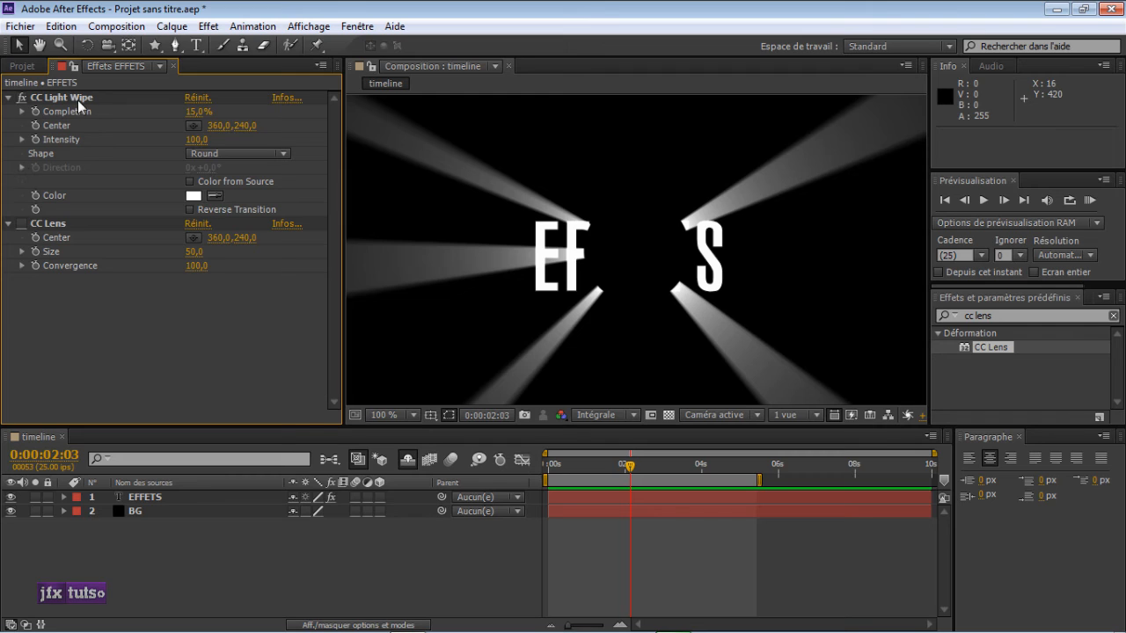
{"action": "left_click", "coordinate": [21, 224]}
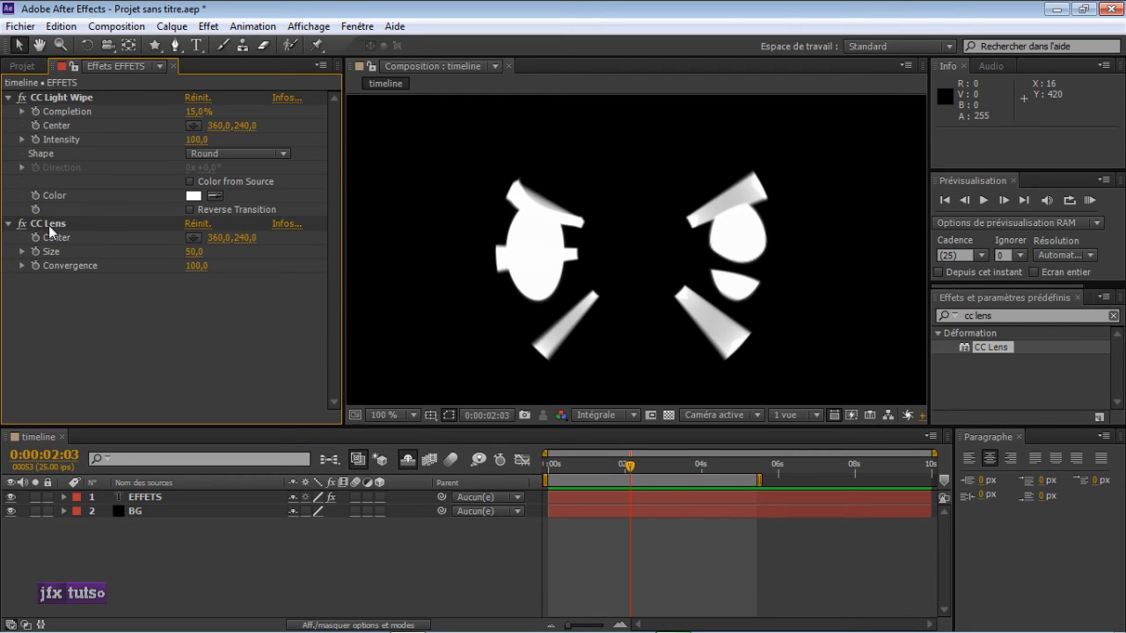
Step: Set the CC Lens Size to 62 and collapse the parameters of both effects
{"action": "mouse_move", "coordinate": [194, 257]}
{"action": "left_mouse_down"}
{"action": "mouse_move", "coordinate": [220, 246]}
{"action": "mouse_move", "coordinate": [210, 252]}
{"action": "left_mouse_up"}
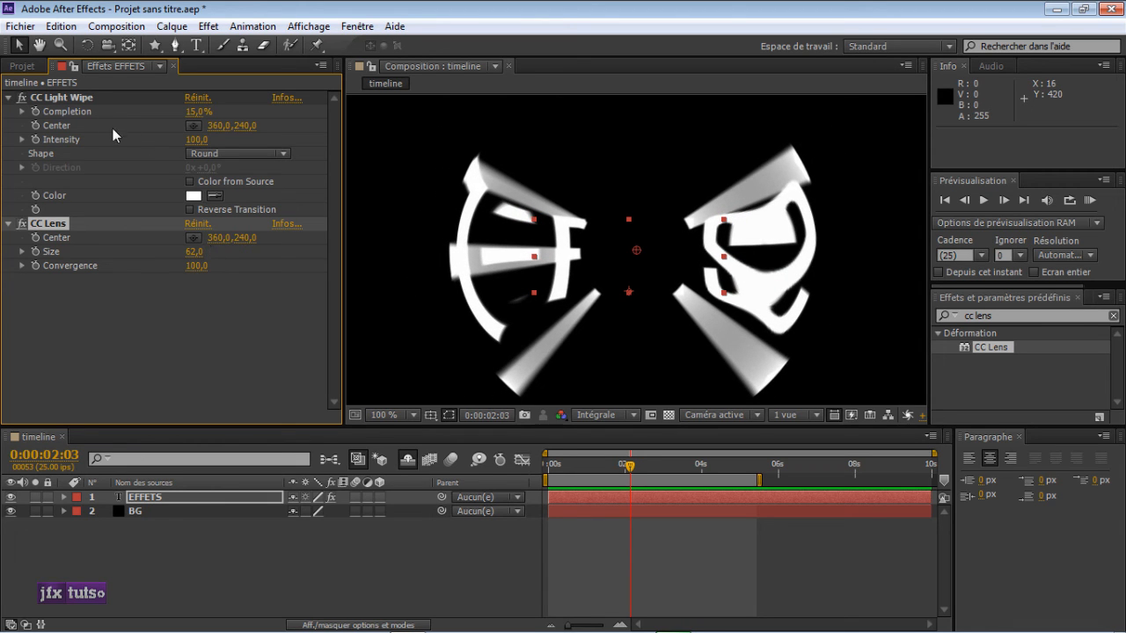
{"action": "left_click", "coordinate": [8, 97]}
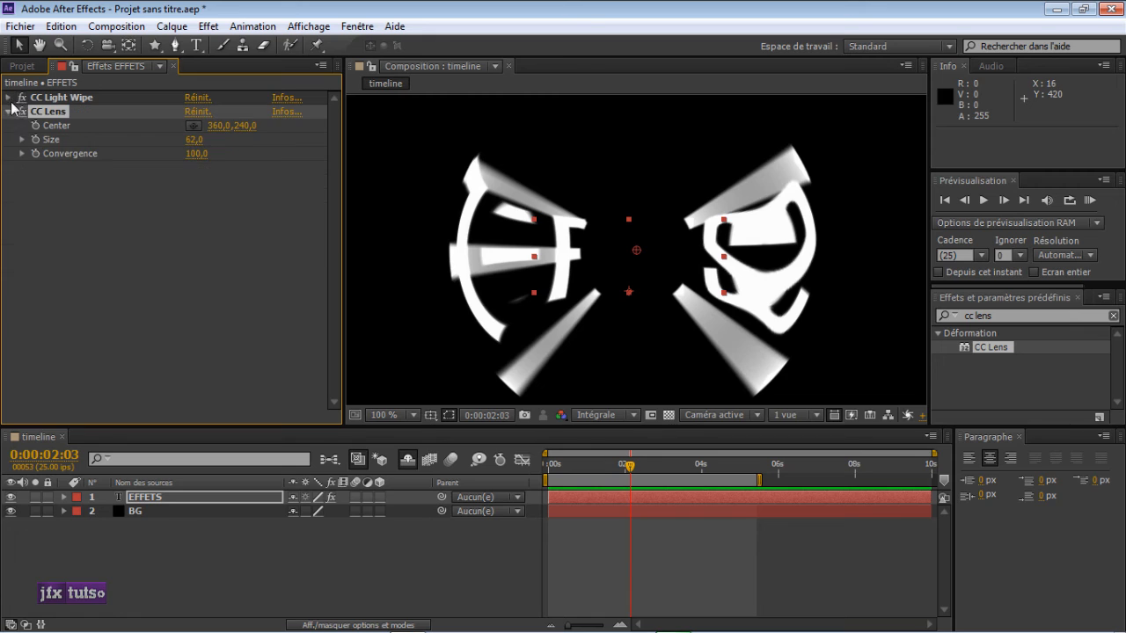
{"action": "left_click", "coordinate": [8, 111]}
Step: Disable CC Lens, and switch CC Light Wipe off and on again to compare the text with and without it
{"action": "left_click", "coordinate": [21, 112]}
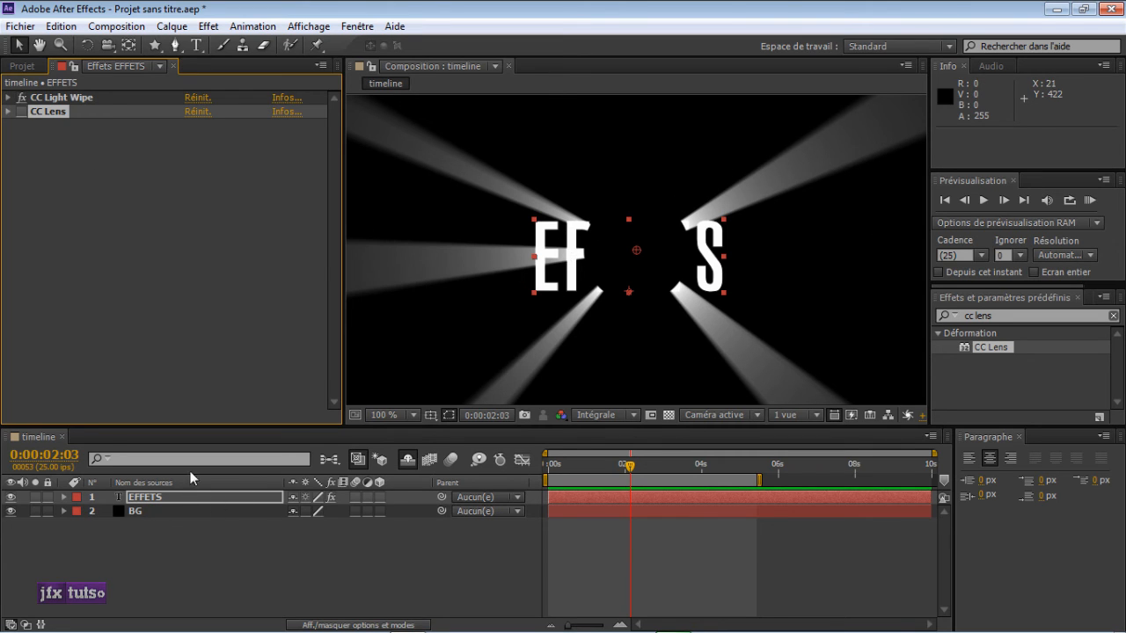
{"action": "left_click", "coordinate": [22, 98]}
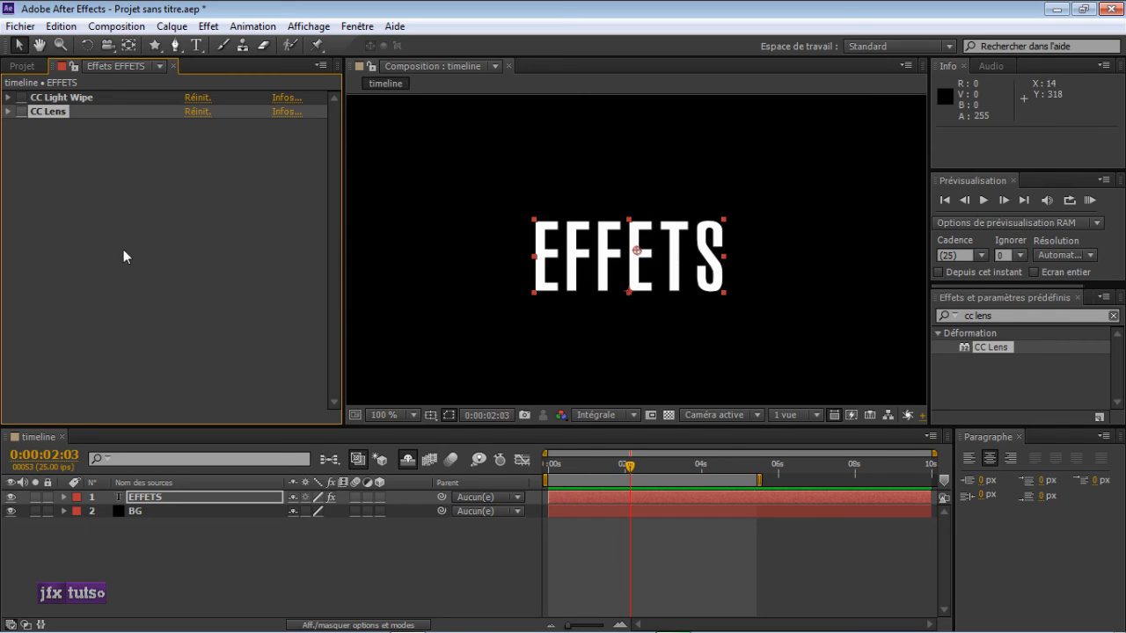
{"action": "left_click", "coordinate": [22, 98]}
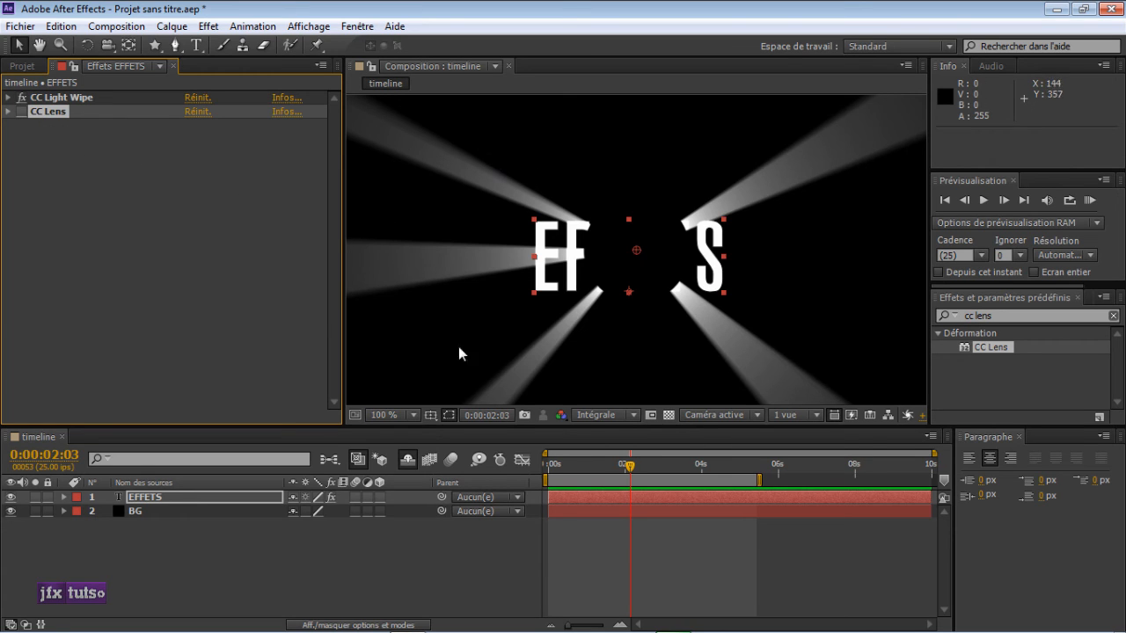
Step: Re-enable CC Lens, expand its parameters and set its Size to 63
{"action": "left_click", "coordinate": [22, 111]}
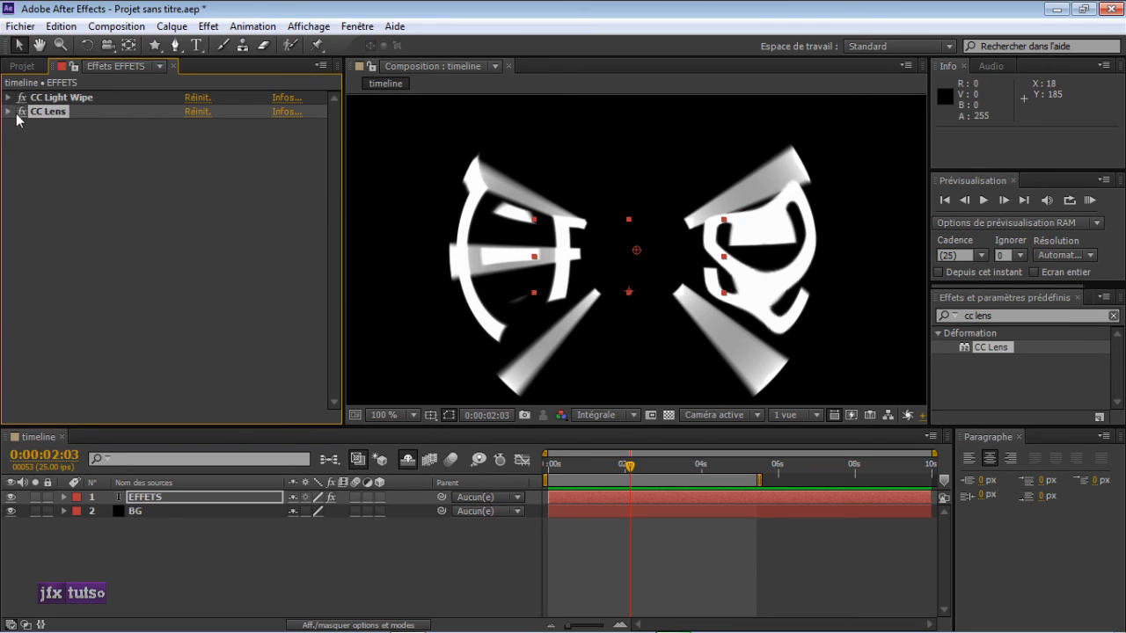
{"action": "left_click", "coordinate": [8, 112]}
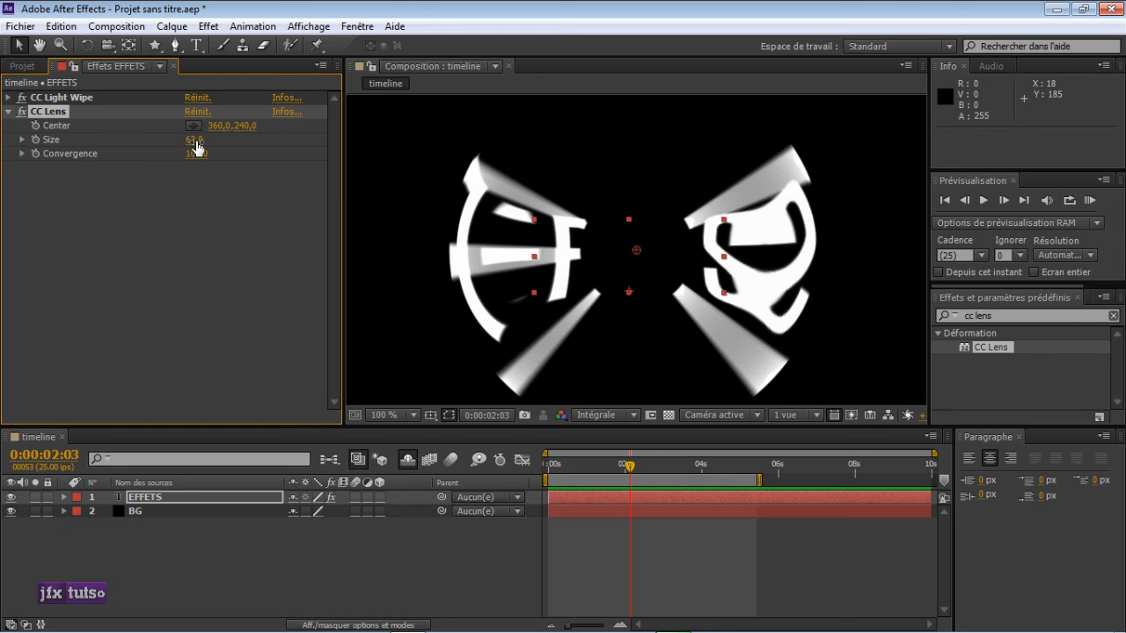
{"action": "mouse_move", "coordinate": [197, 148]}
{"action": "left_mouse_down"}
{"action": "mouse_move", "coordinate": [224, 146]}
{"action": "mouse_move", "coordinate": [186, 142]}
{"action": "mouse_move", "coordinate": [200, 141]}
{"action": "left_mouse_up"}
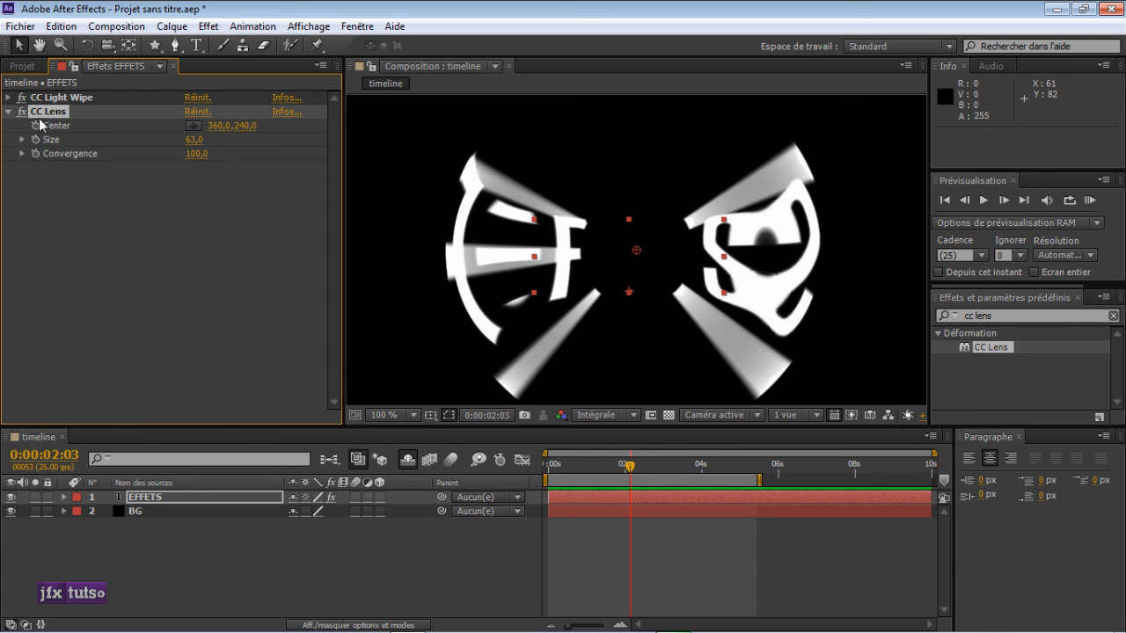
Step: Disable CC Light Wipe, reorder CC Lens above it in the effect stack, and re-enable it to compare the render order
{"action": "left_click", "coordinate": [22, 98]}
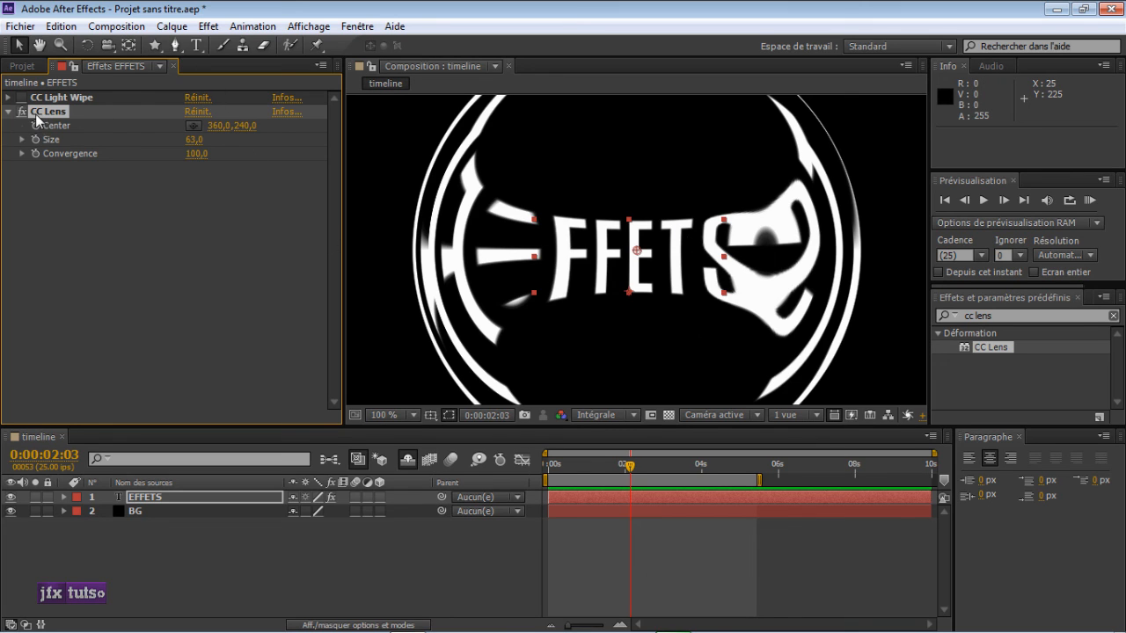
{"action": "left_click_drag", "start_coordinate": [55, 115], "coordinate": [56, 94]}
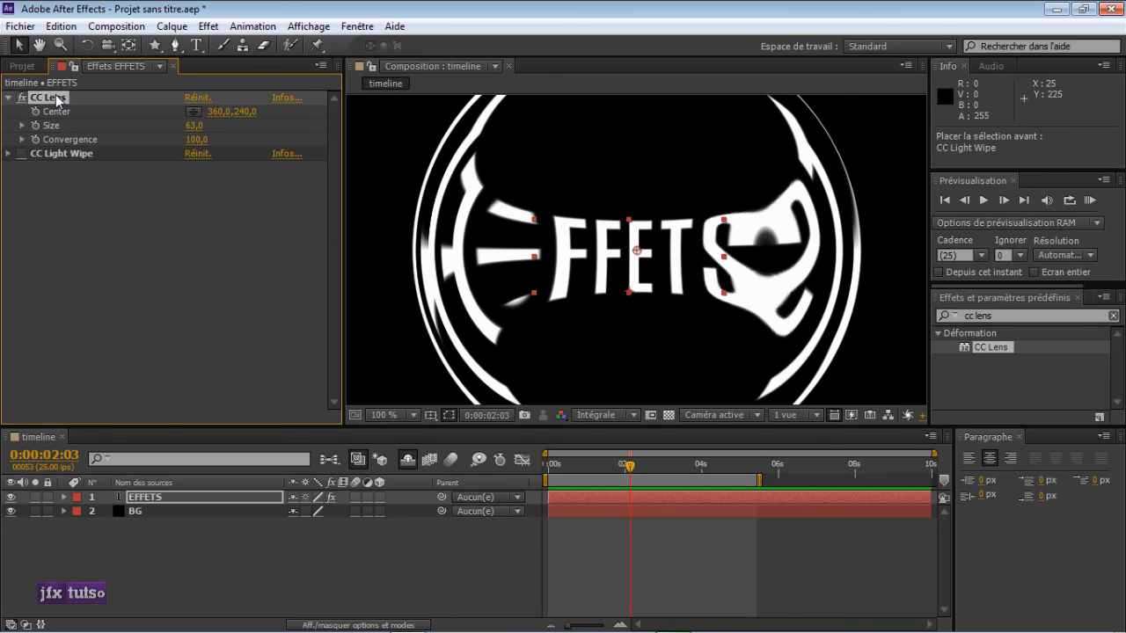
{"action": "left_click", "coordinate": [21, 154]}
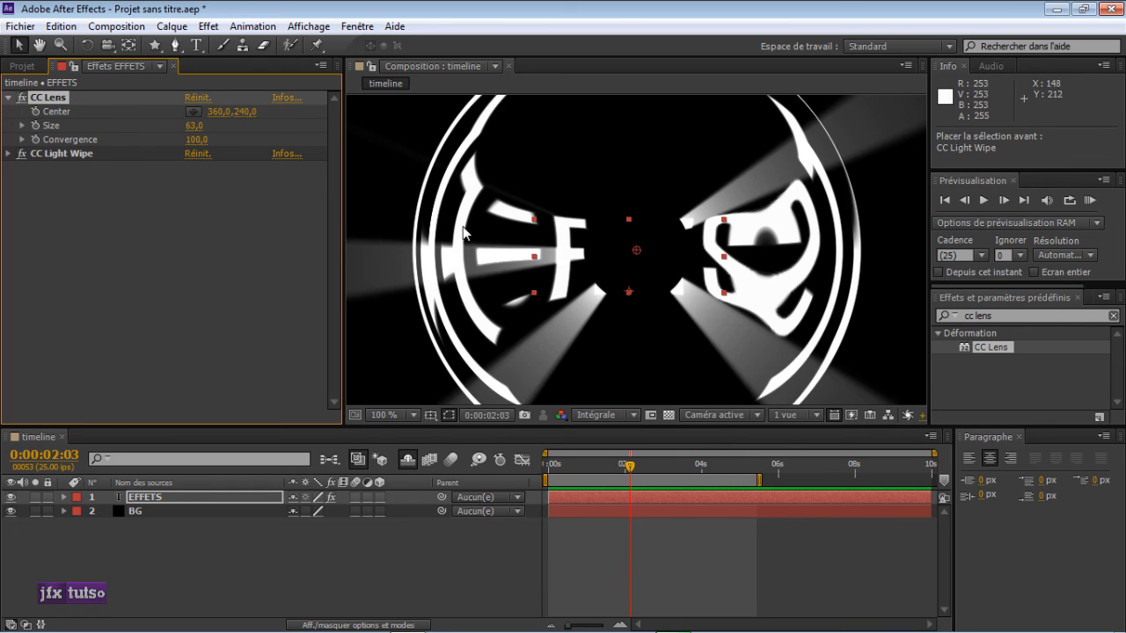
{"action": "scroll", "coordinate": [573, 300], "scroll_direction": "down", "scroll_amount": 2}
{"action": "scroll", "coordinate": [573, 300], "scroll_direction": "up", "scroll_amount": 2}
Step: Move CC Light Wipe back above CC Lens, collapse the CC Lens parameters and deselect the layer
{"action": "left_click_drag", "start_coordinate": [50, 155], "coordinate": [70, 92]}
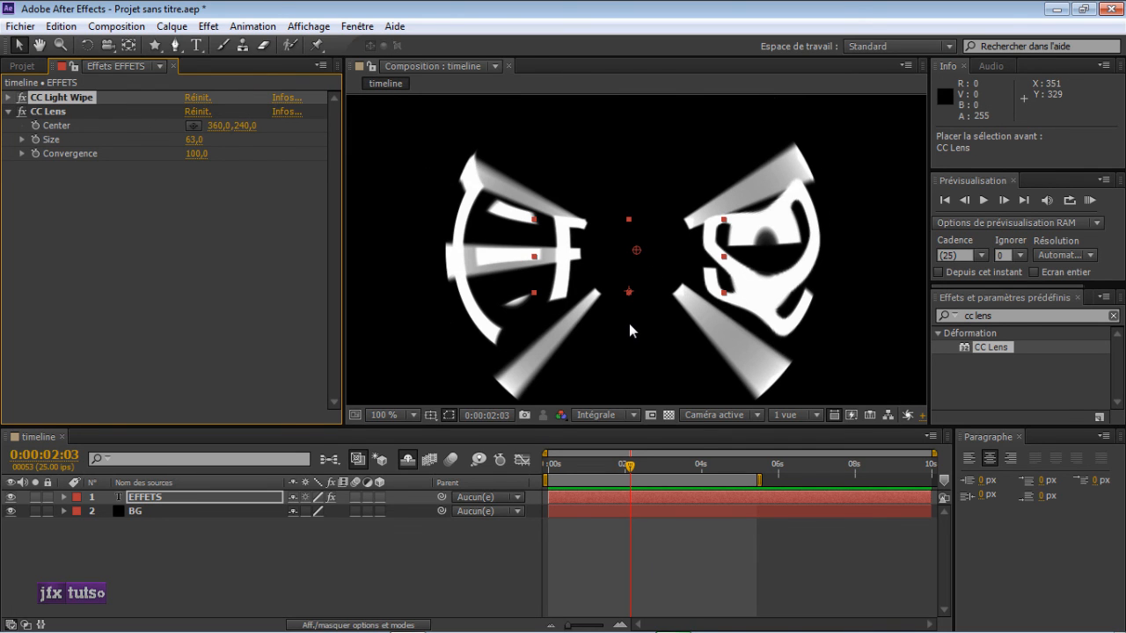
{"action": "left_click", "coordinate": [9, 112]}
{"action": "left_click", "coordinate": [165, 521]}
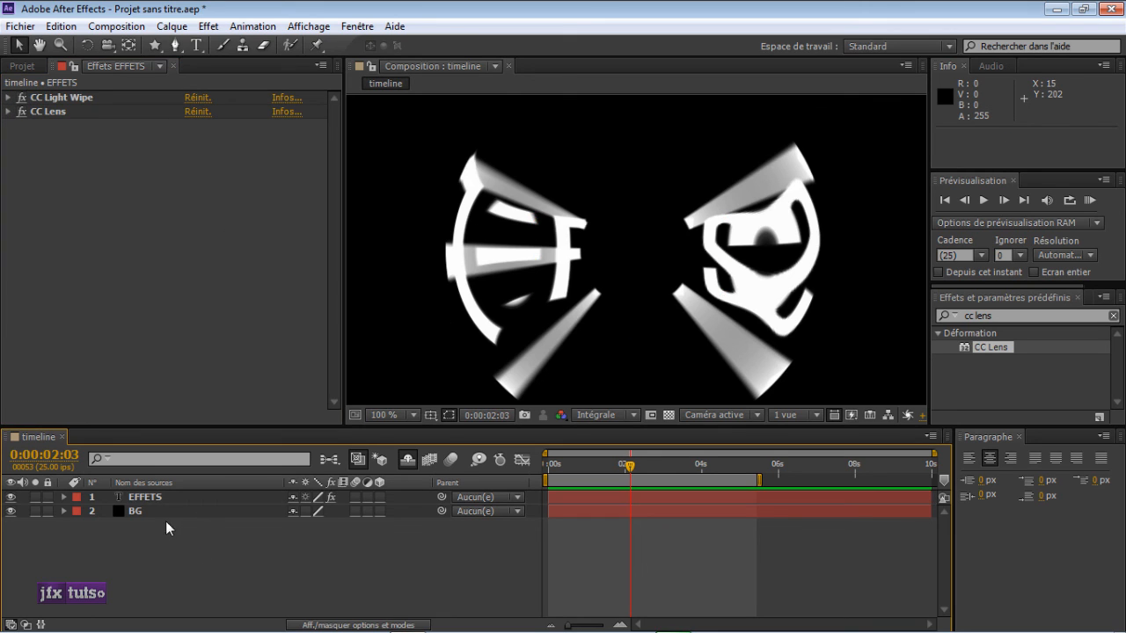
Step: Select the EFFETS layer and switch CC Light Wipe and CC Lens off and on again
{"action": "left_click", "coordinate": [167, 500]}
{"action": "left_click", "coordinate": [64, 149]}
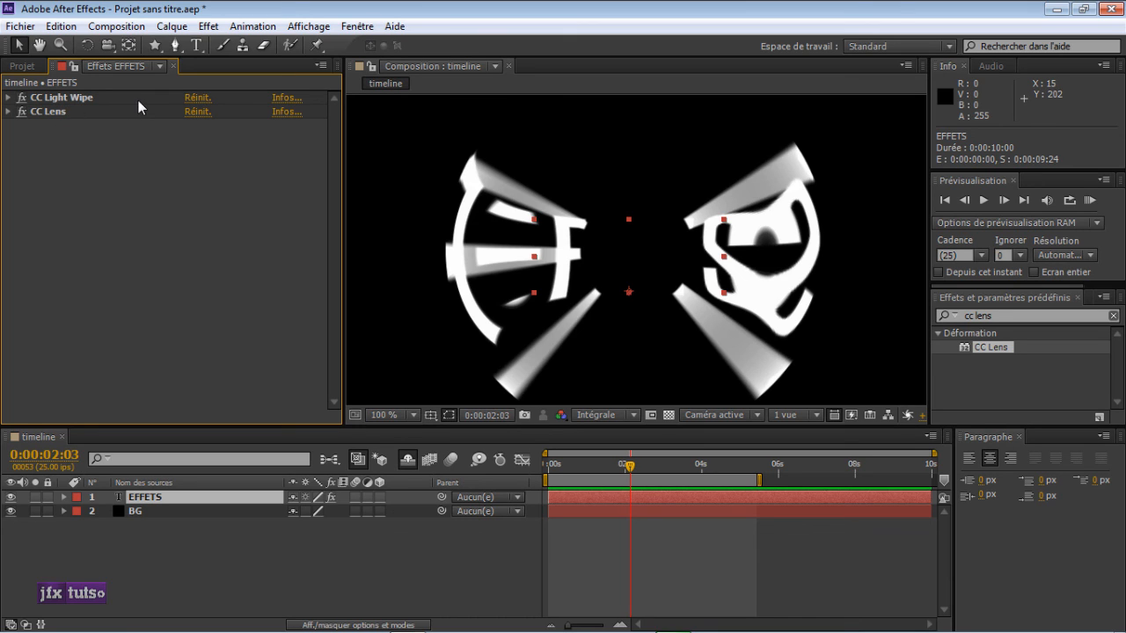
{"action": "left_click", "coordinate": [22, 98]}
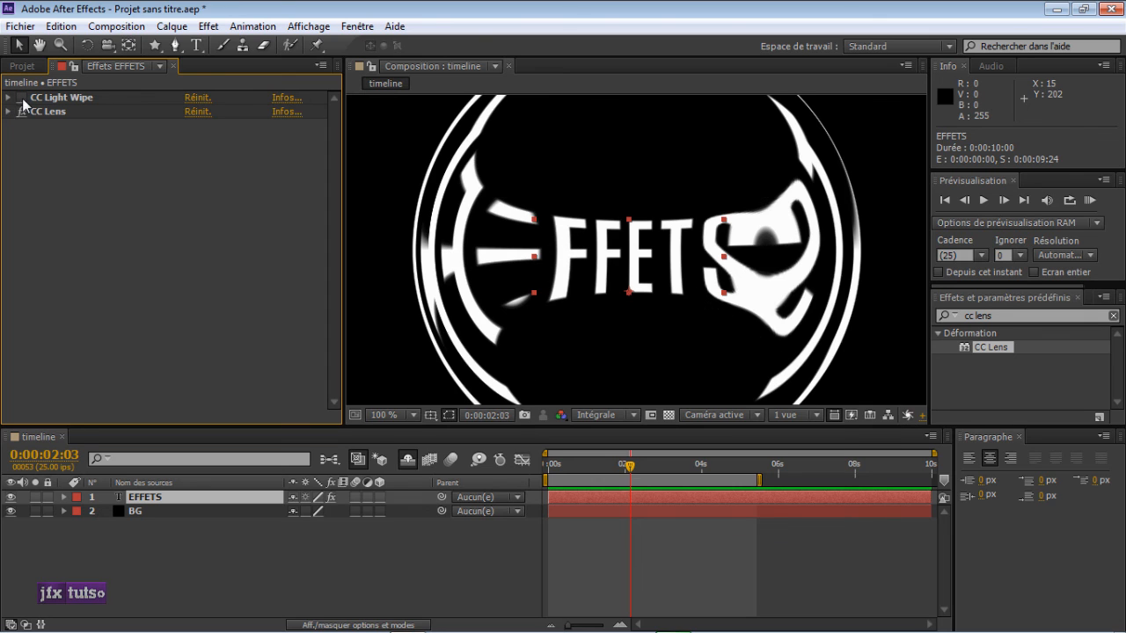
{"action": "left_click", "coordinate": [22, 112]}
{"action": "left_click", "coordinate": [21, 98]}
{"action": "left_click", "coordinate": [20, 112]}
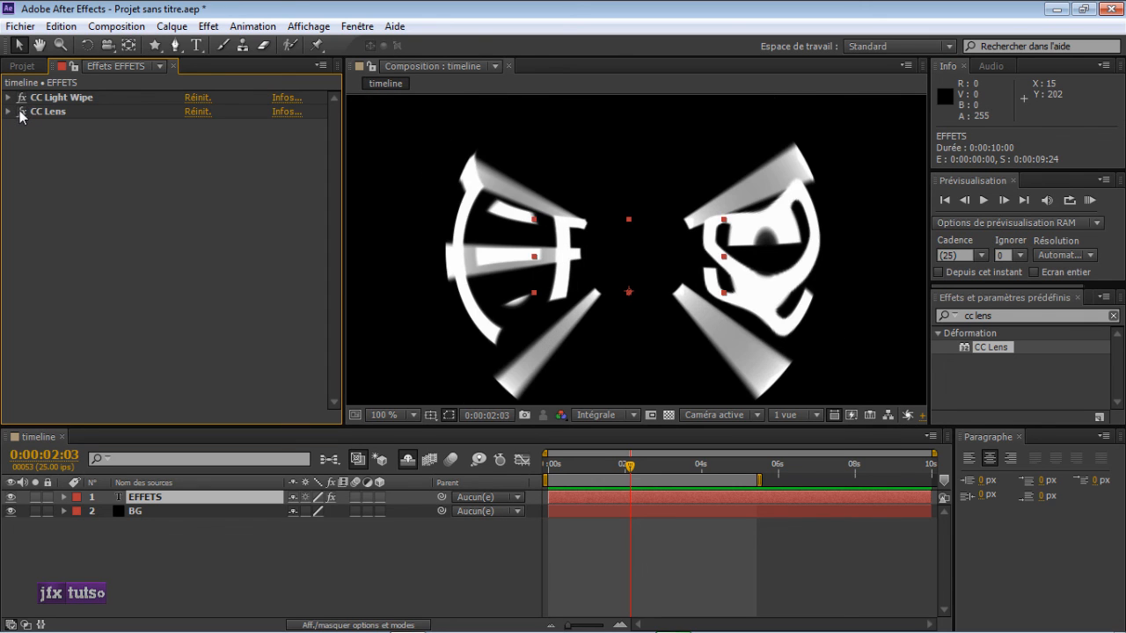